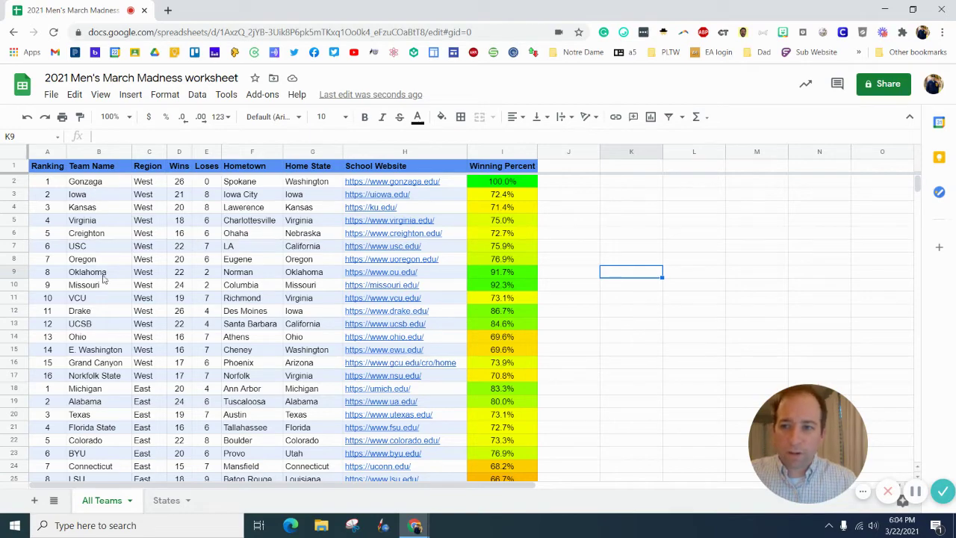
- Check the winning percentage formula in cell I2 of the All Teams sheet
scroll(103, 310, down, 6)
scroll(177, 251, up, 6)
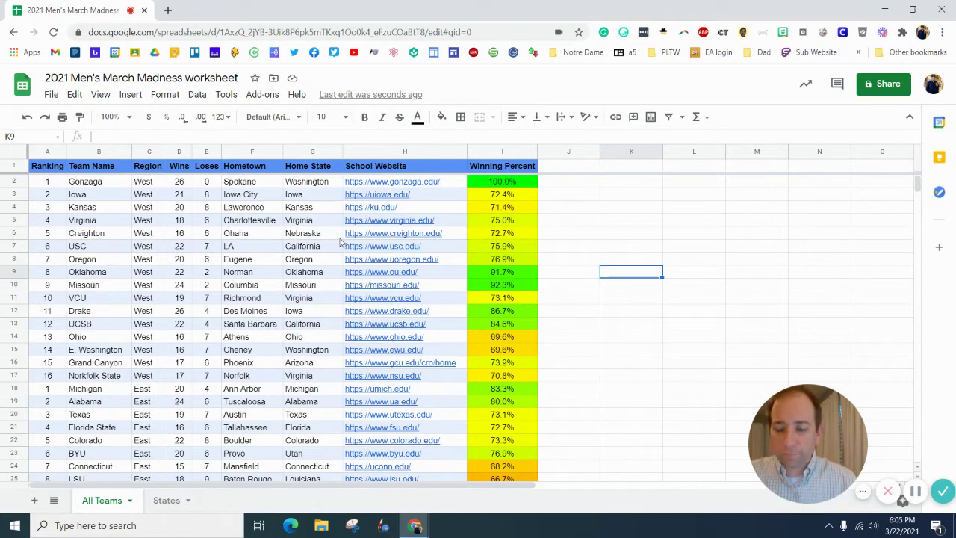
click(497, 186)
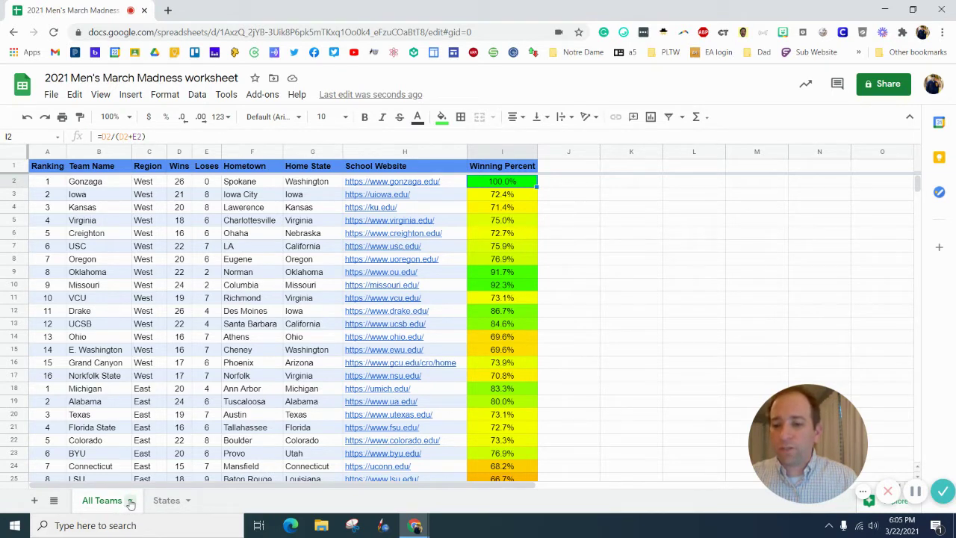
- Rename the All Teams sheet to 'Teams', then look at the States pivot table and come back
right_click(120, 504)
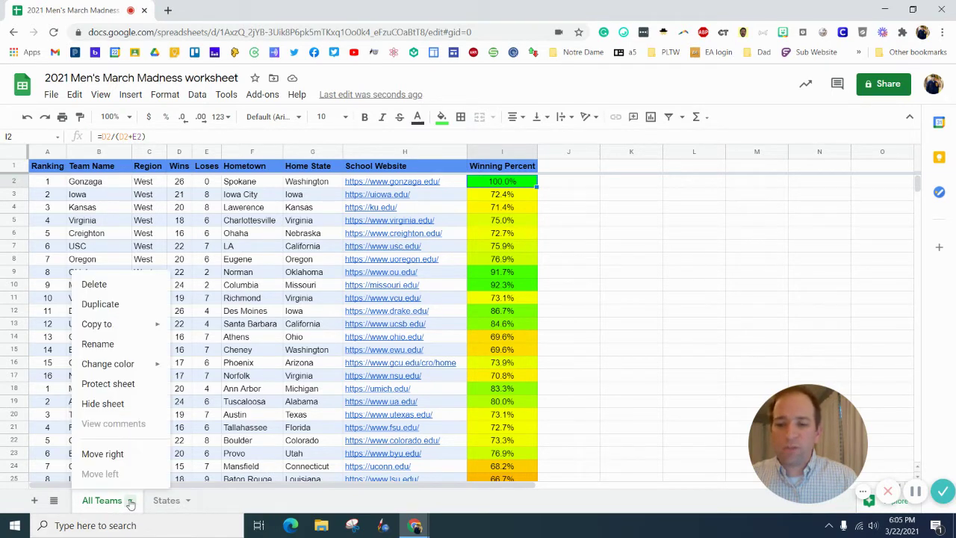
click(117, 345)
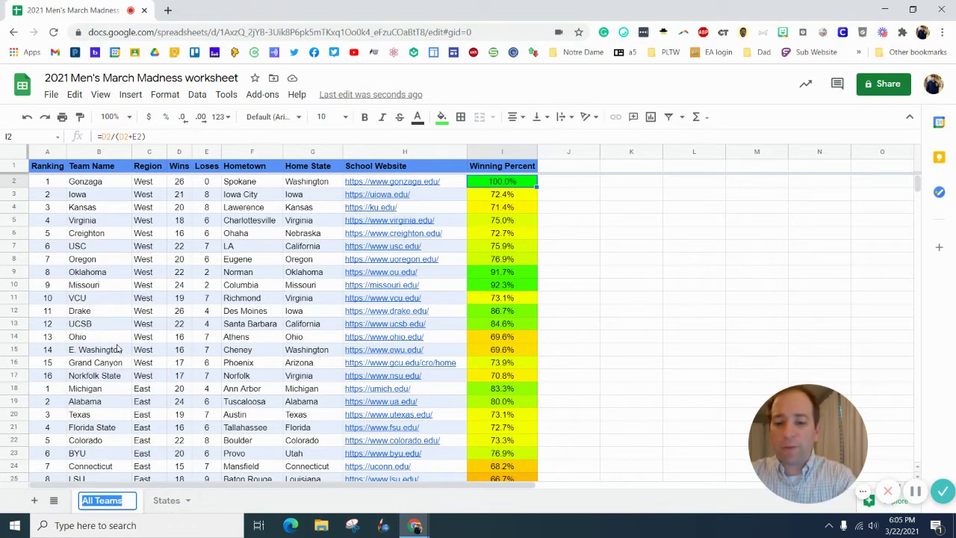
text(Teams)
key(Return)
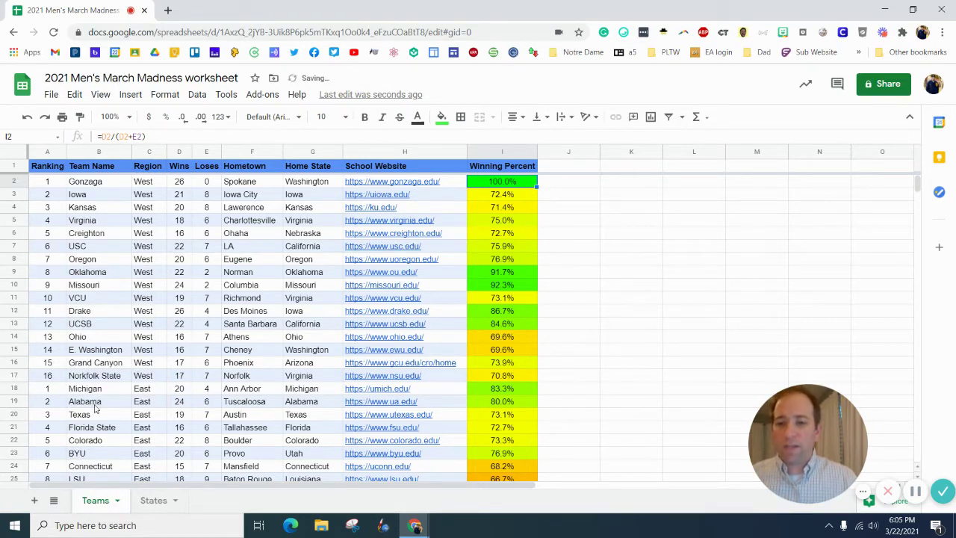
click(154, 499)
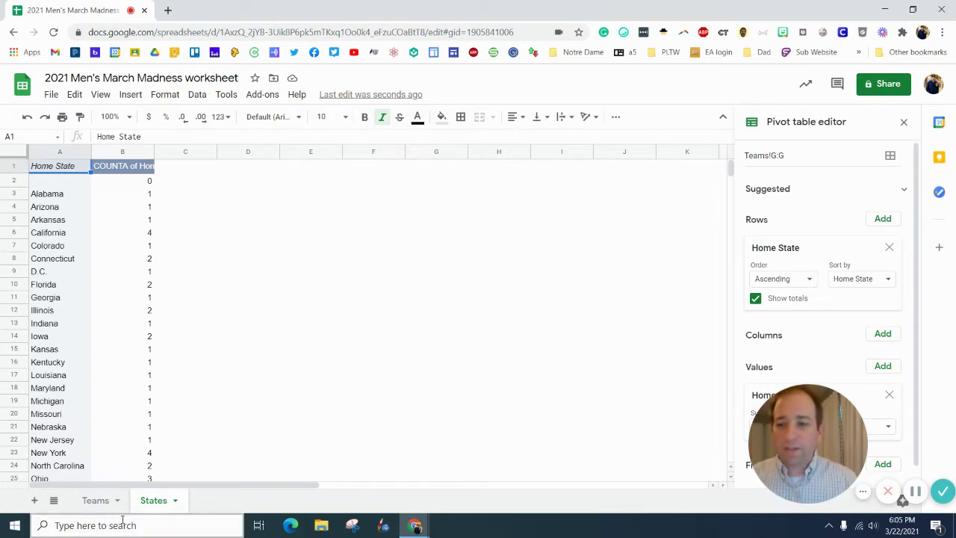
click(100, 505)
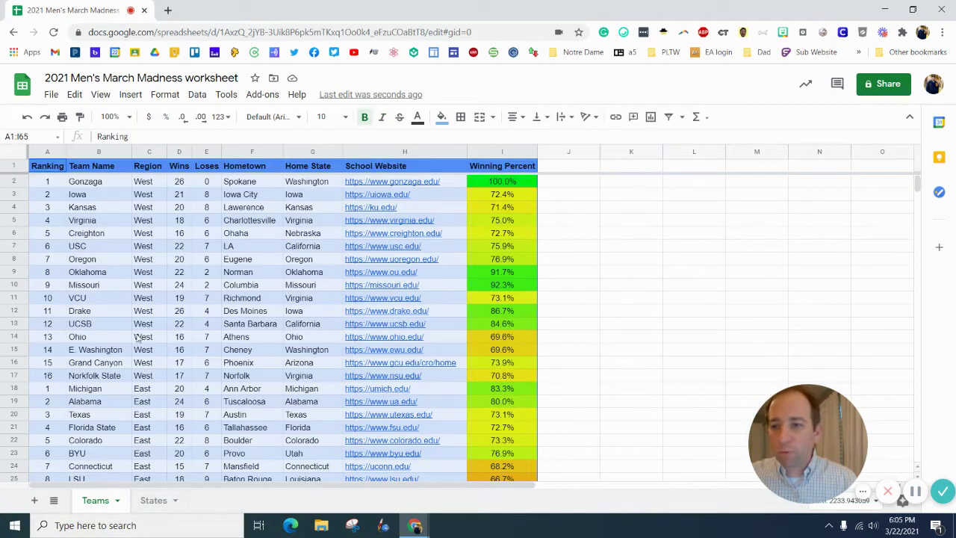
- Add two new sheets named 'Midwest' and 'South'
click(34, 500)
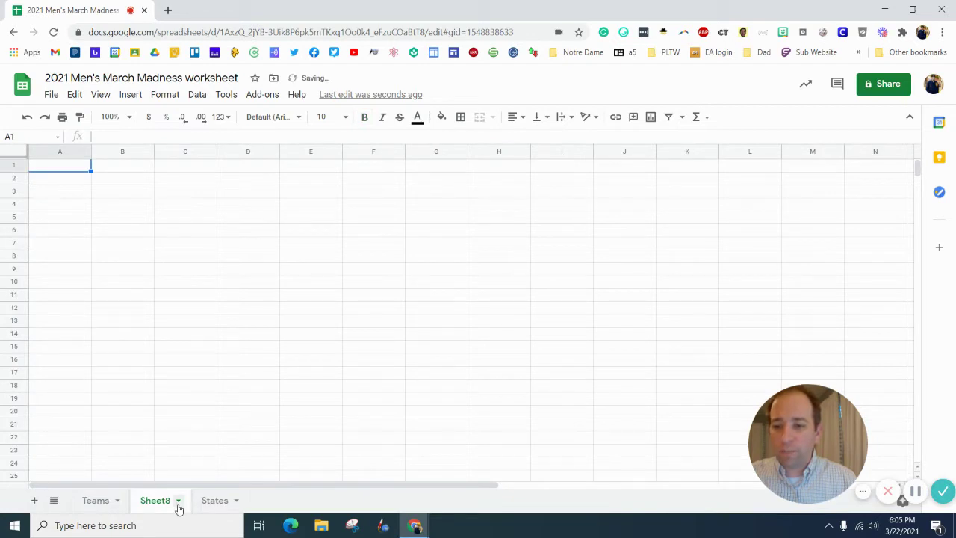
click(179, 500)
click(159, 345)
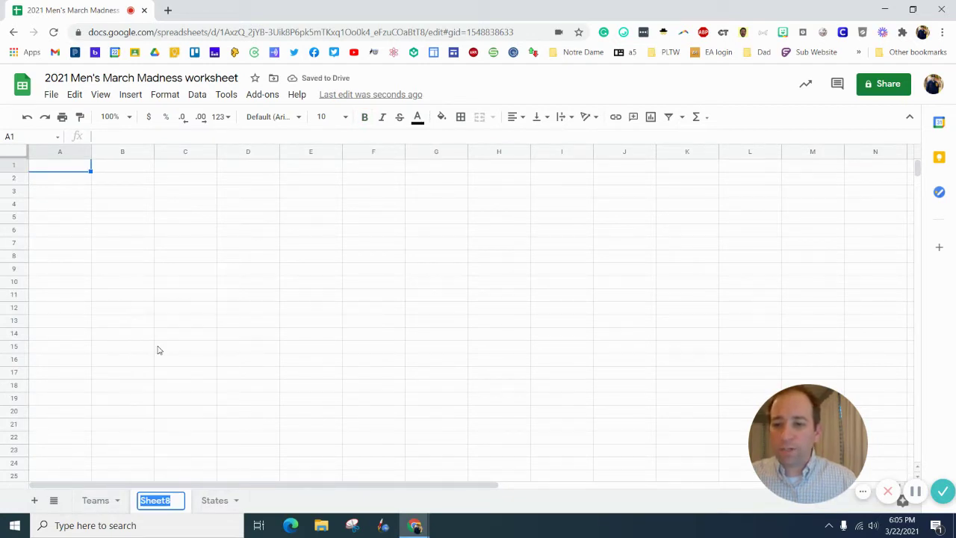
text(Midwest)
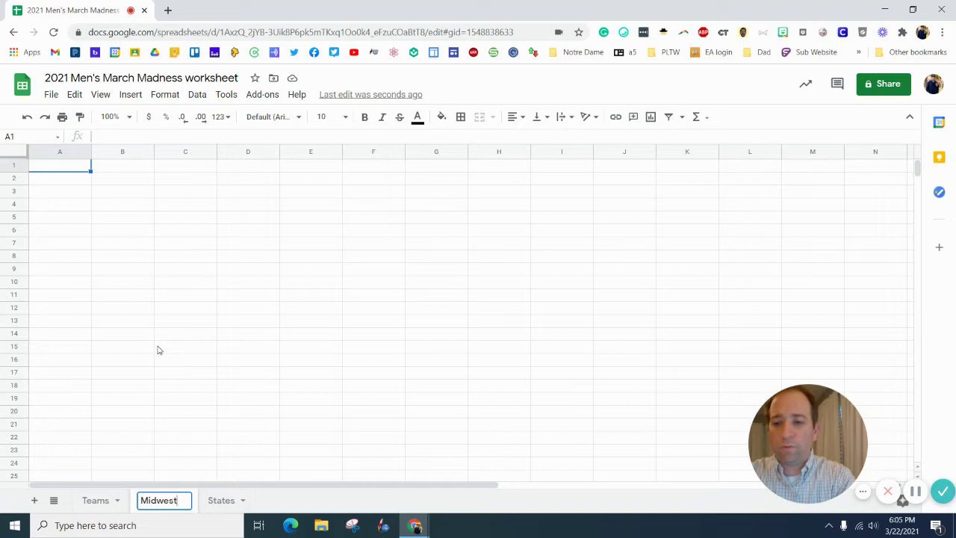
key(Return)
click(34, 500)
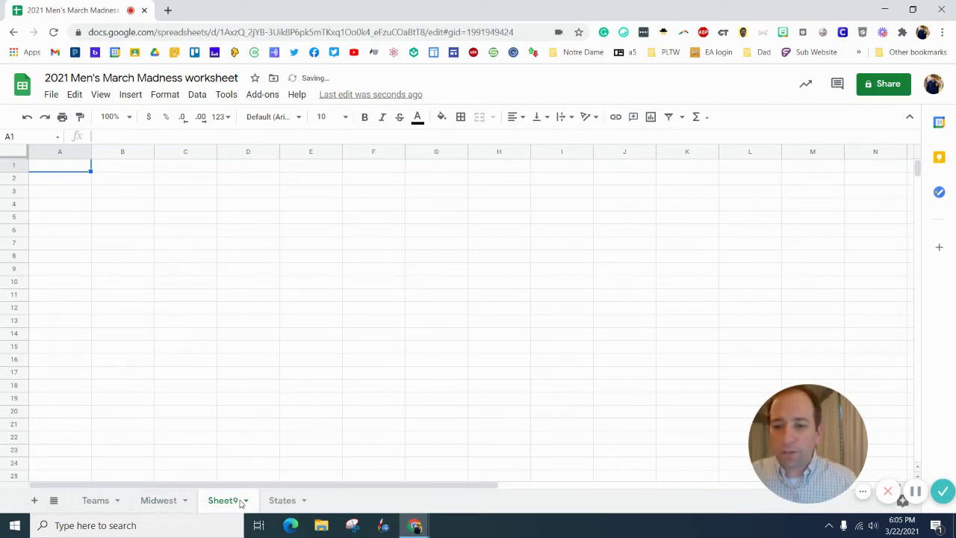
click(242, 501)
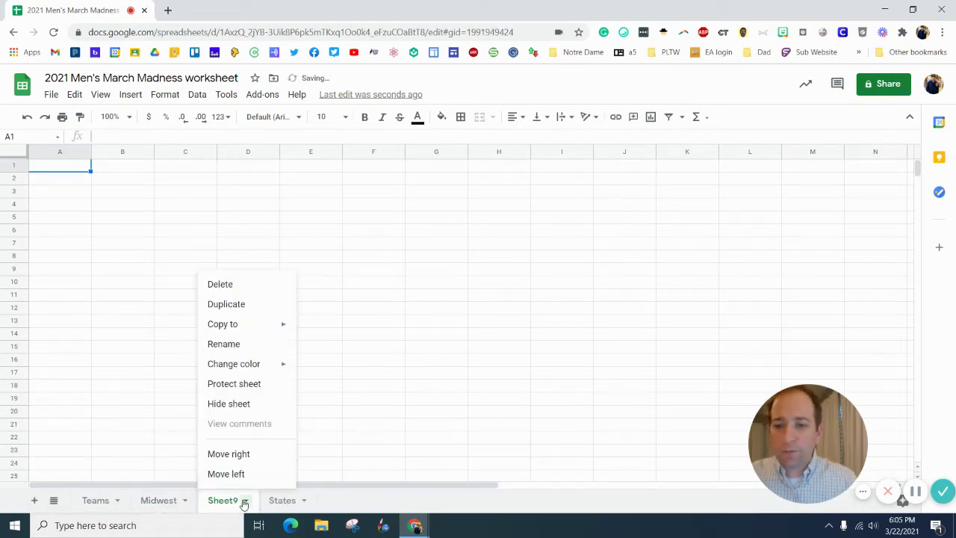
click(233, 344)
text(South)
key(Return)
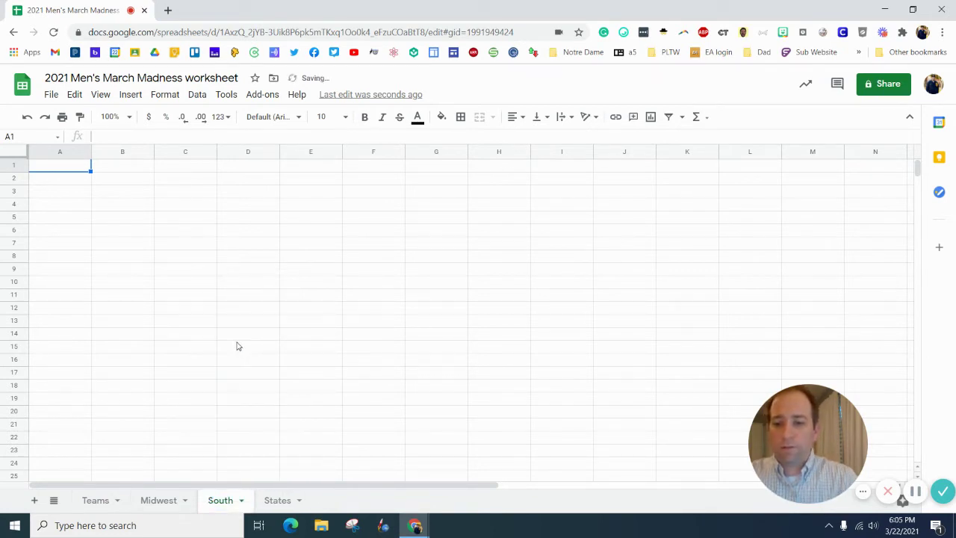
- Add two more sheets named 'East' and 'West'
click(32, 500)
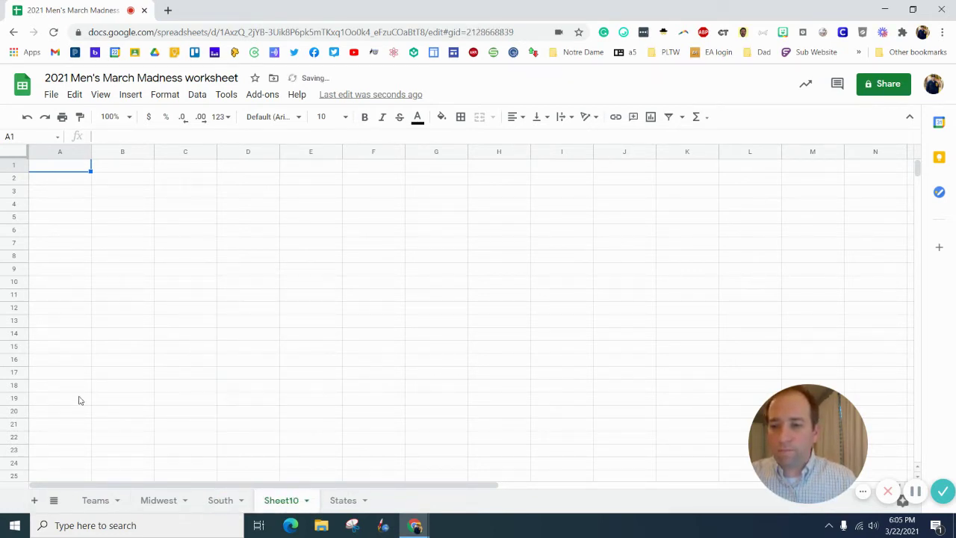
click(306, 500)
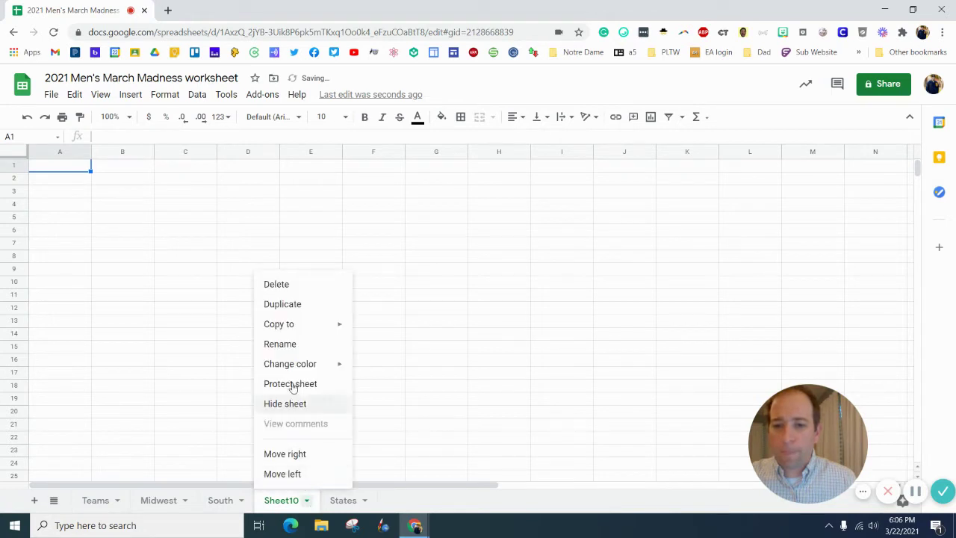
click(292, 348)
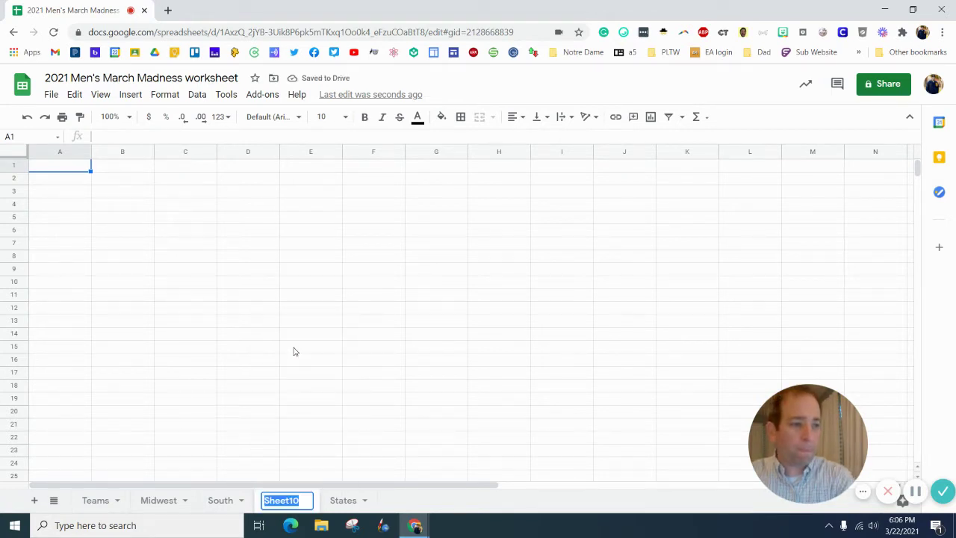
text(East)
key(Return)
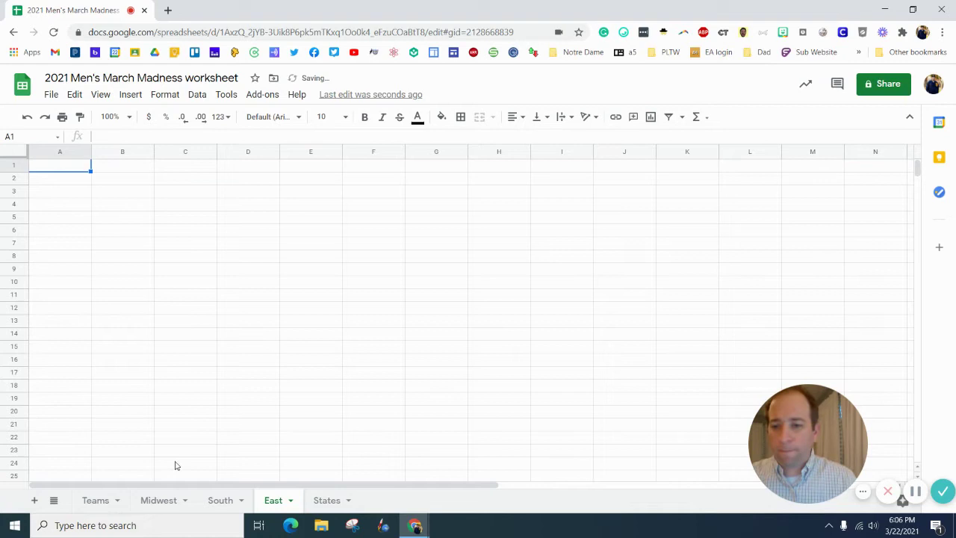
click(34, 500)
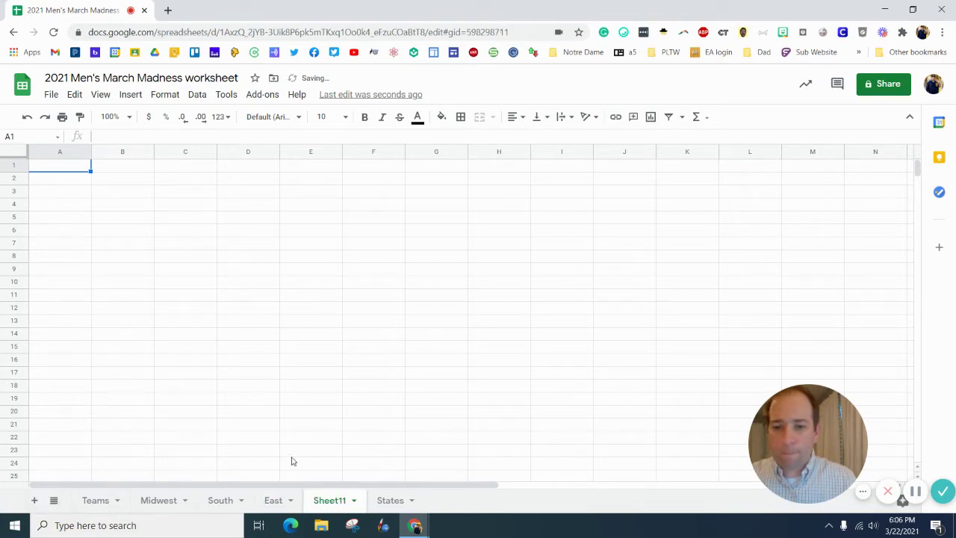
click(354, 500)
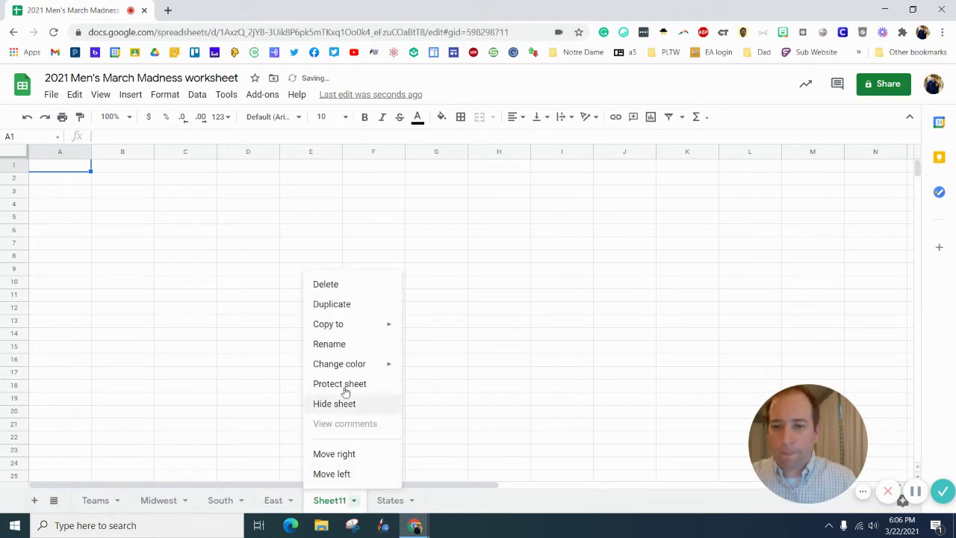
click(336, 345)
text(West)
key(Return)
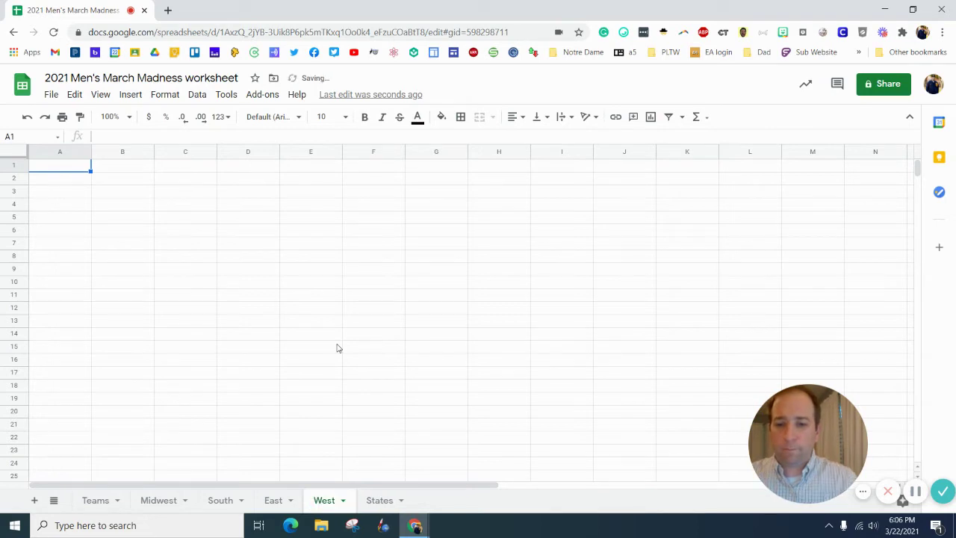
- Back on Teams, inspect cells such as the West region in C4 and the Ranking header
click(96, 502)
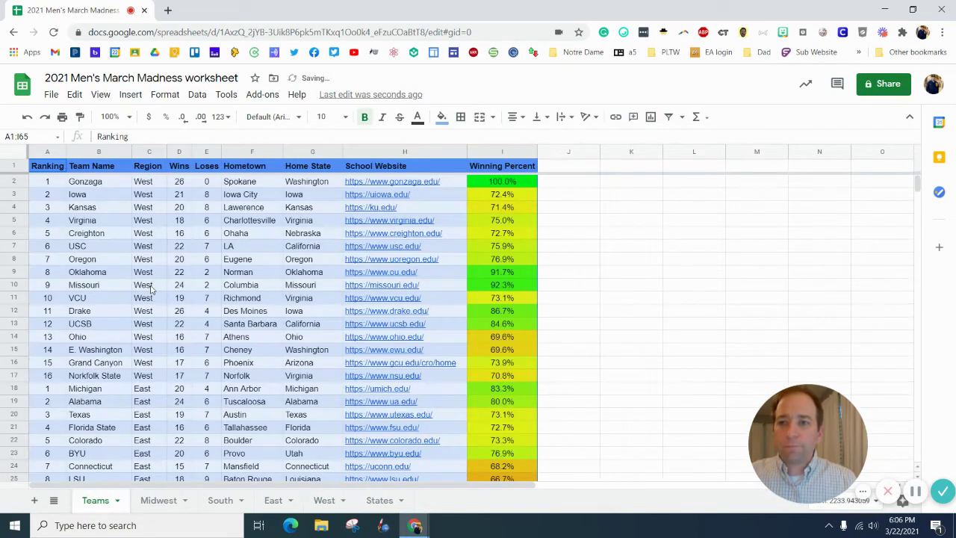
click(136, 209)
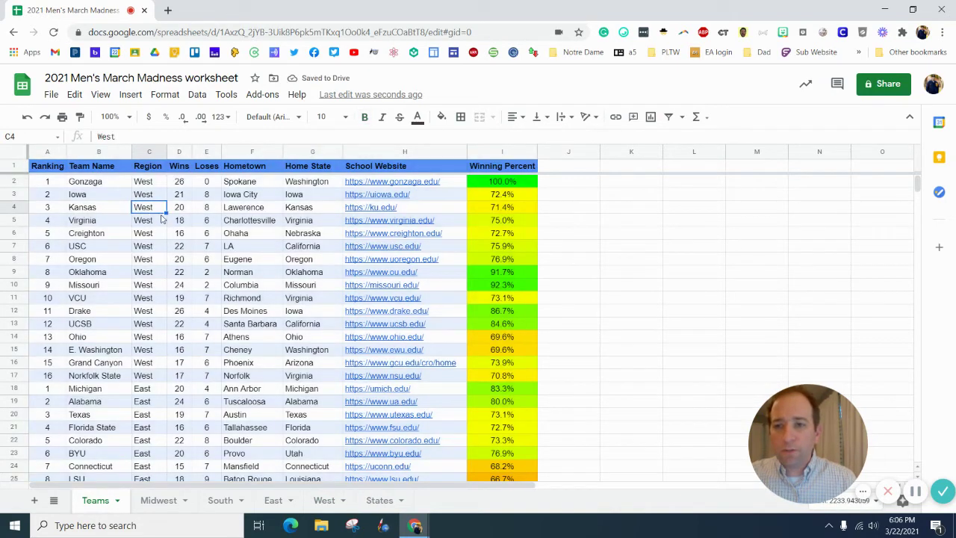
click(49, 167)
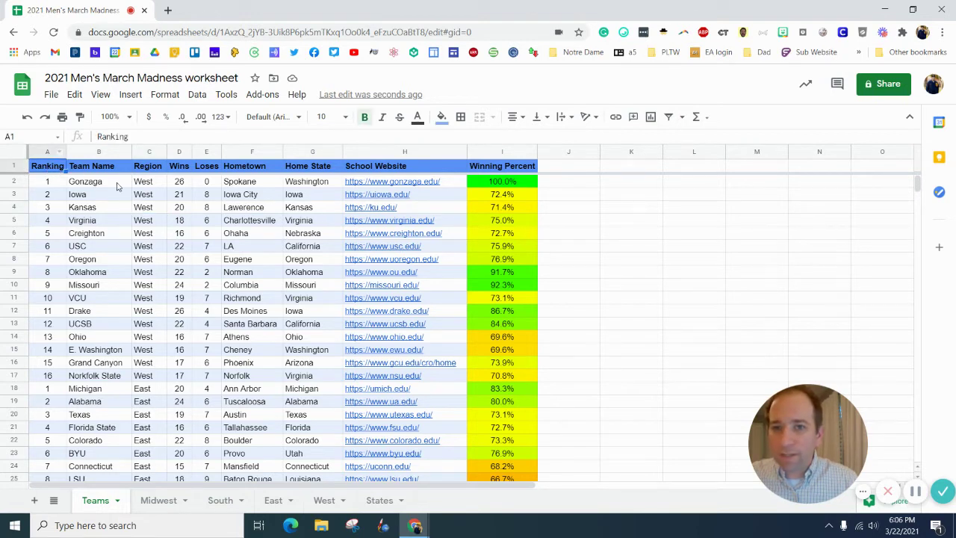
click(572, 163)
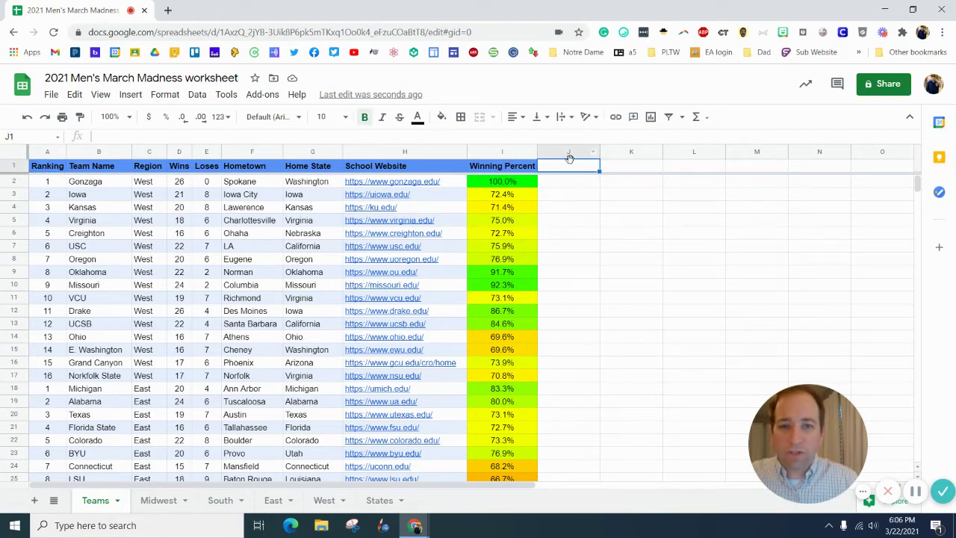
click(298, 339)
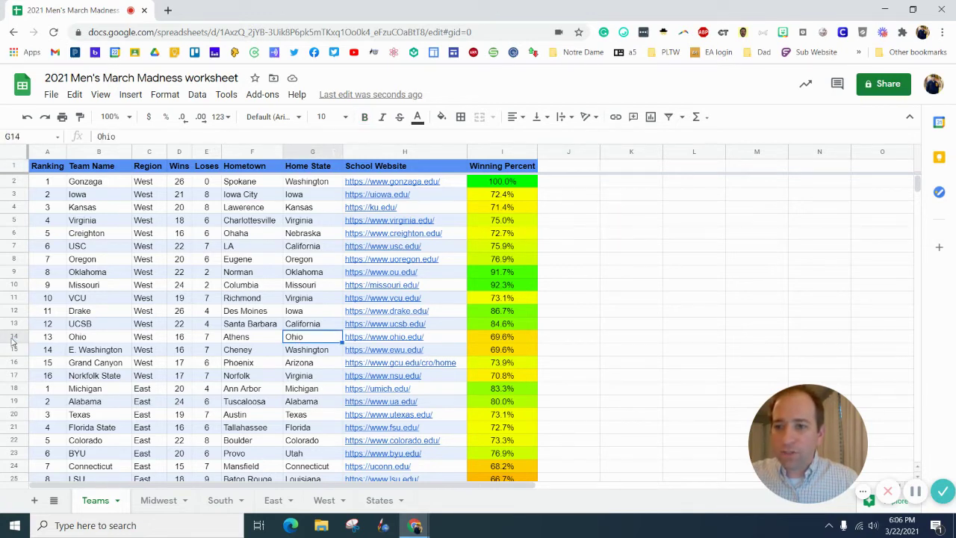
click(207, 234)
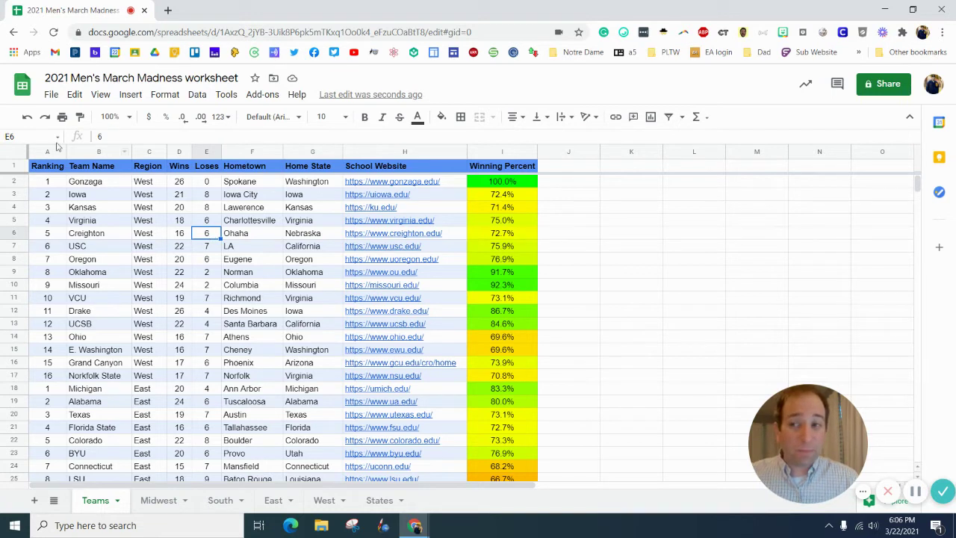
- Select header row 1 and bring up the Data menu
click(15, 166)
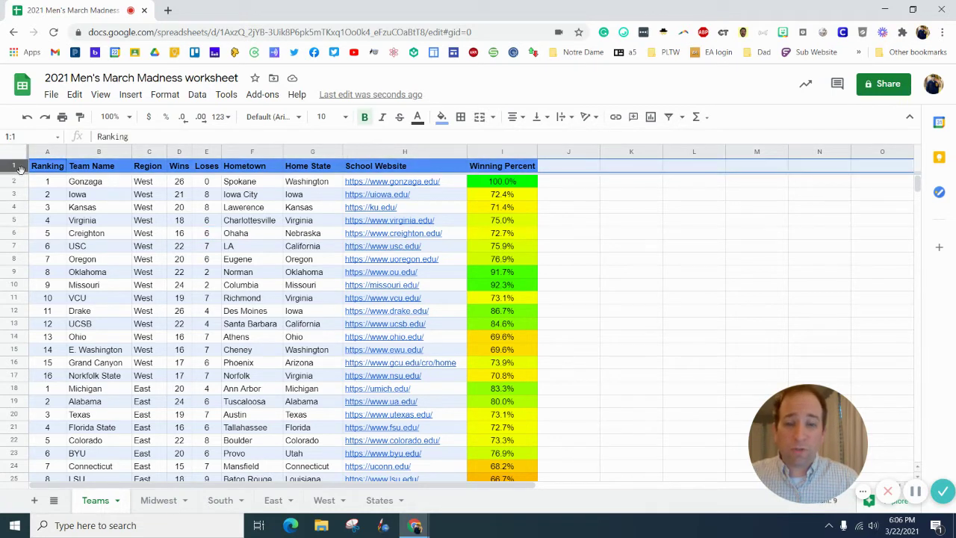
mouse_move(447, 272)
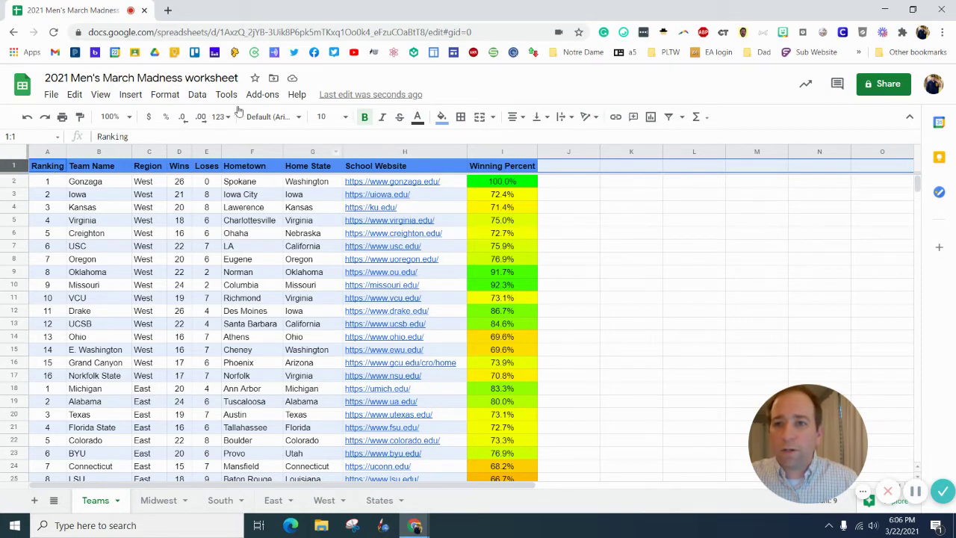
click(196, 95)
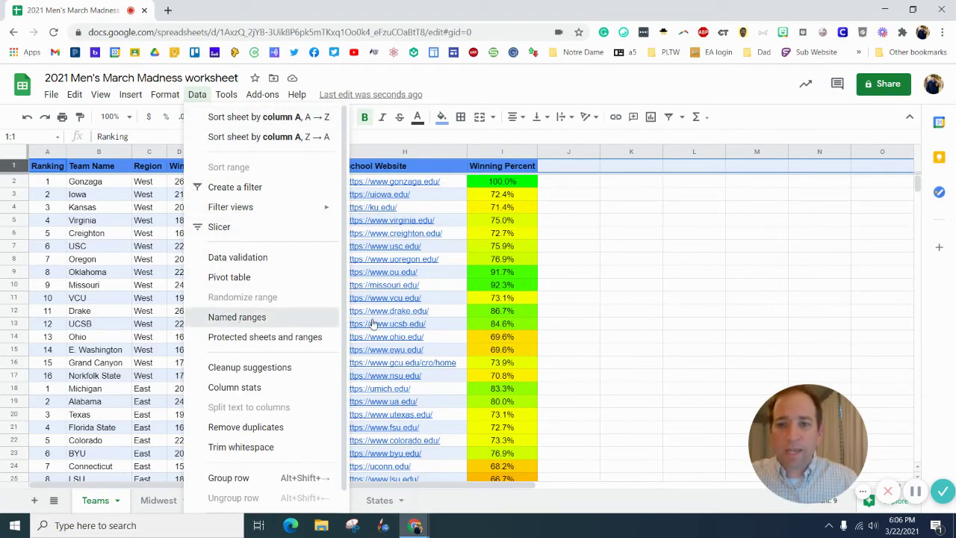
- Name the Teams header row (Teams!1:1) as the range 'header'
click(236, 316)
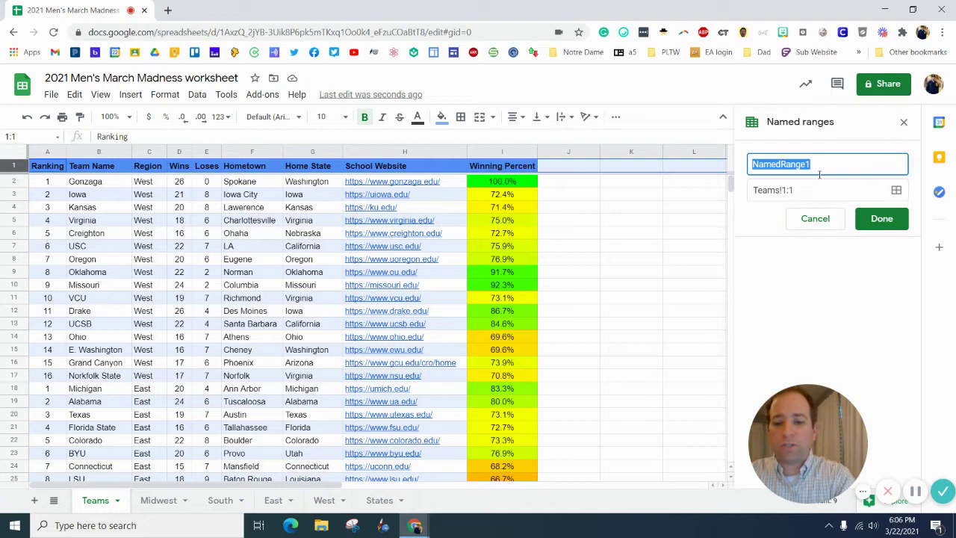
text(header)
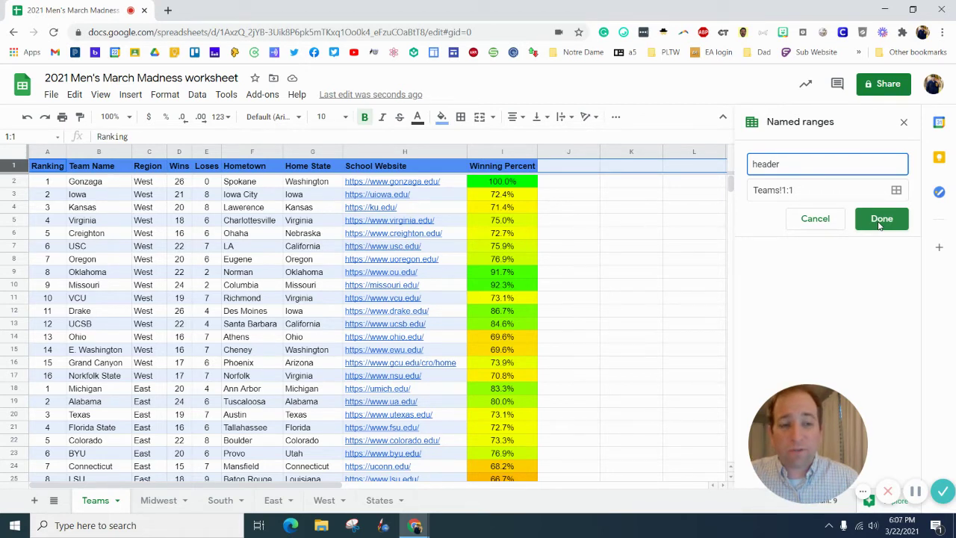
click(880, 225)
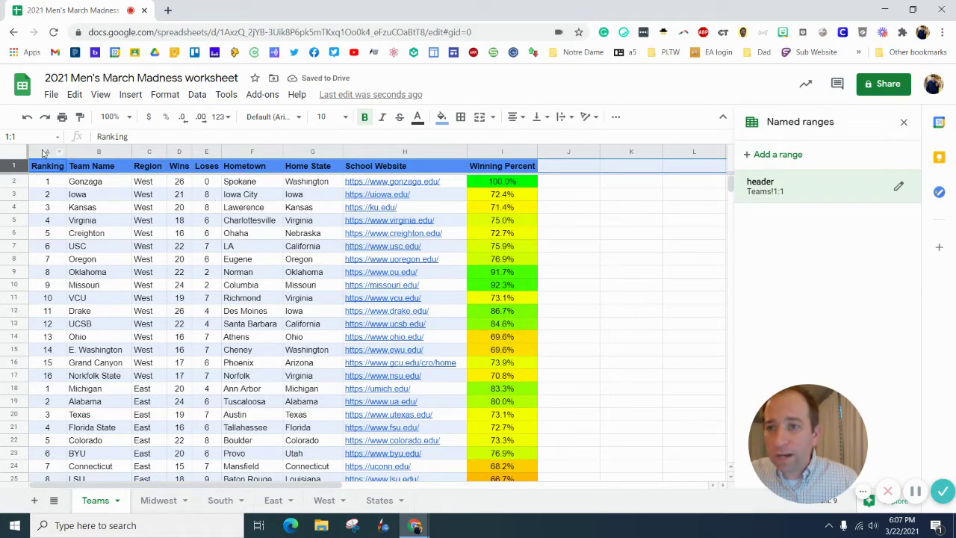
- Name columns A–J of Teams (Teams!A:J) as the range 'data'
drag(42, 153, 290, 163)
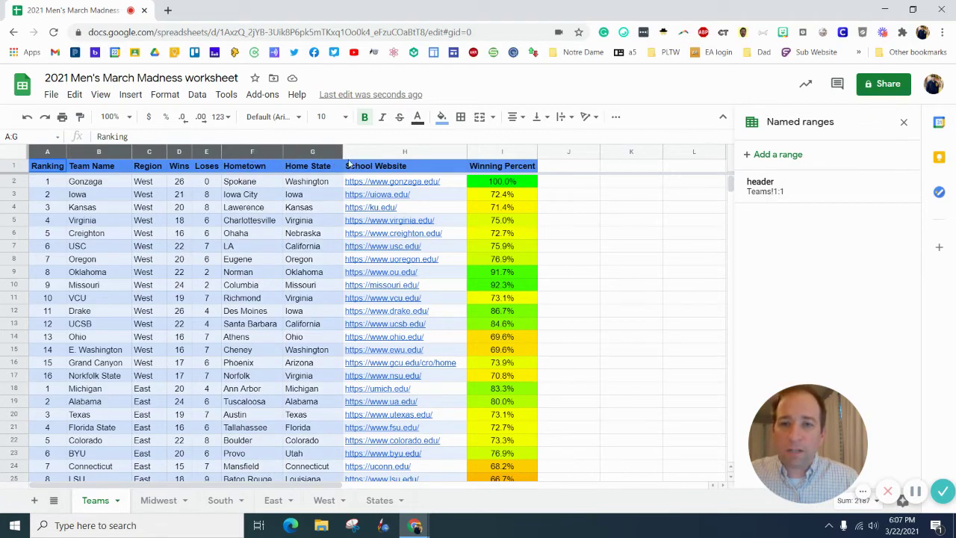
drag(348, 164, 569, 159)
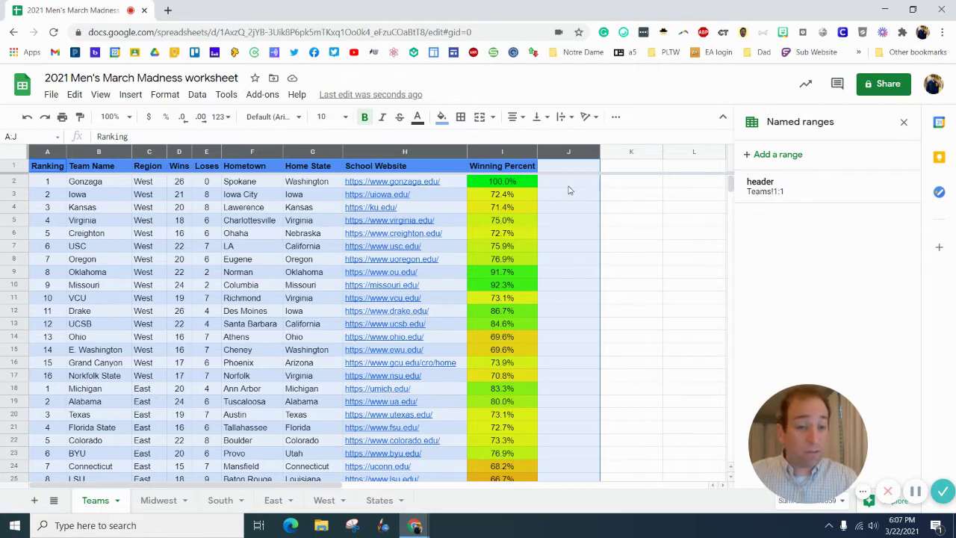
click(773, 158)
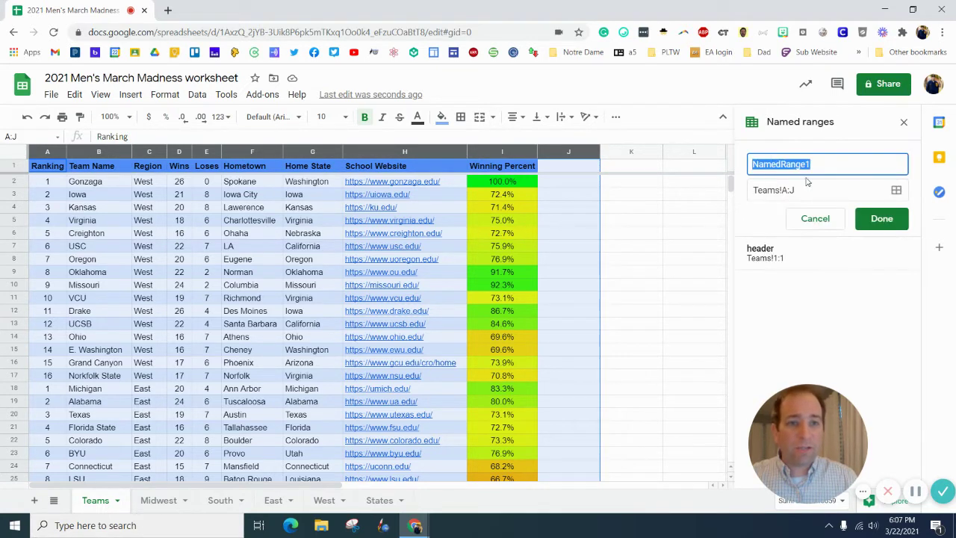
text(data)
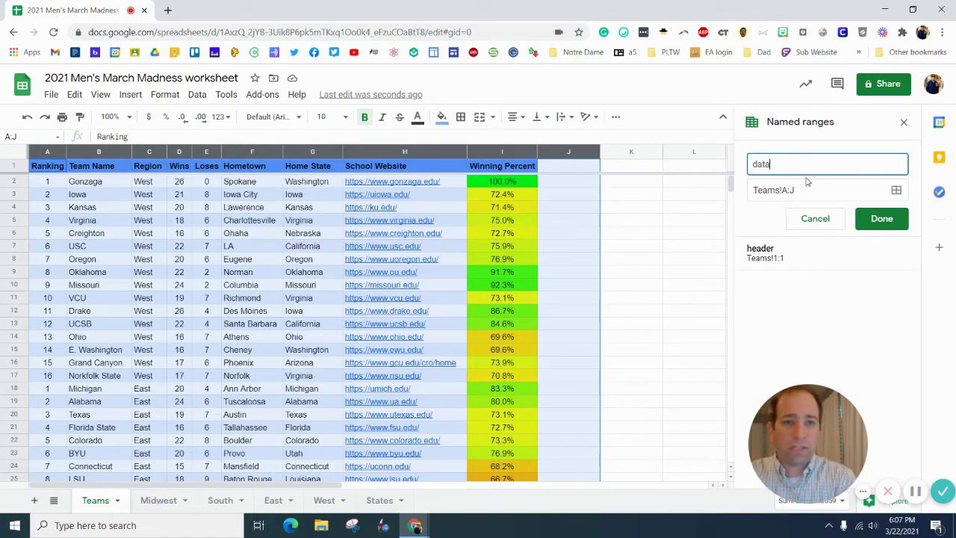
click(878, 219)
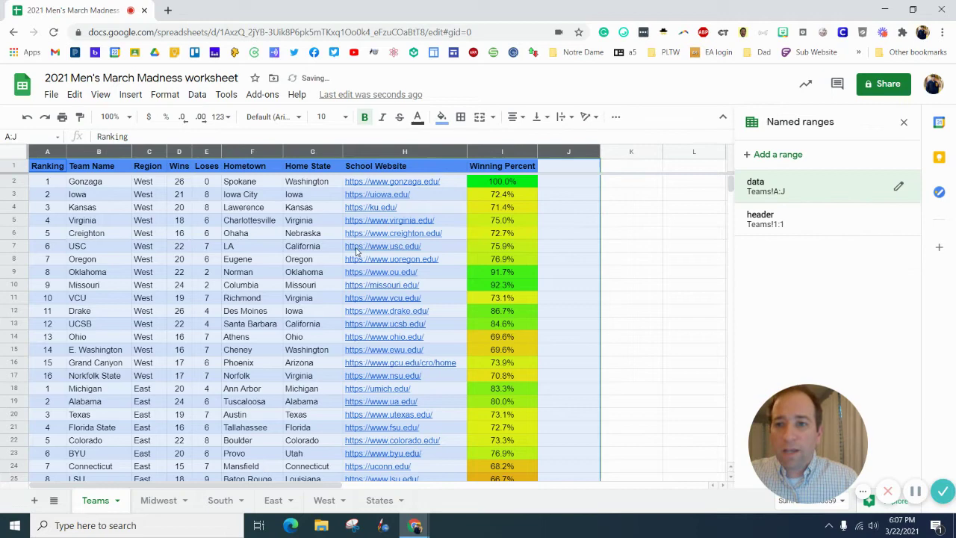
- Name the Region column (Teams!C:C) as the range 'region'
click(267, 206)
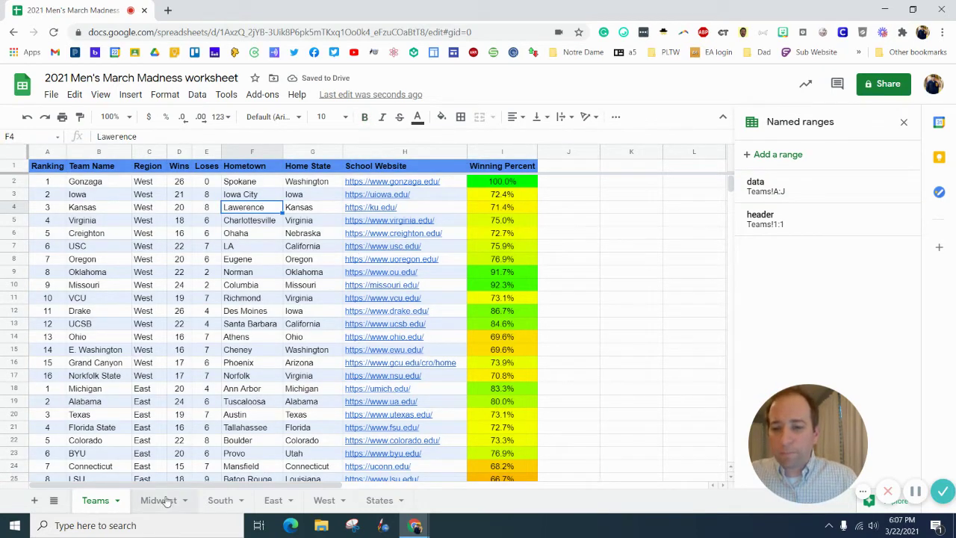
click(149, 151)
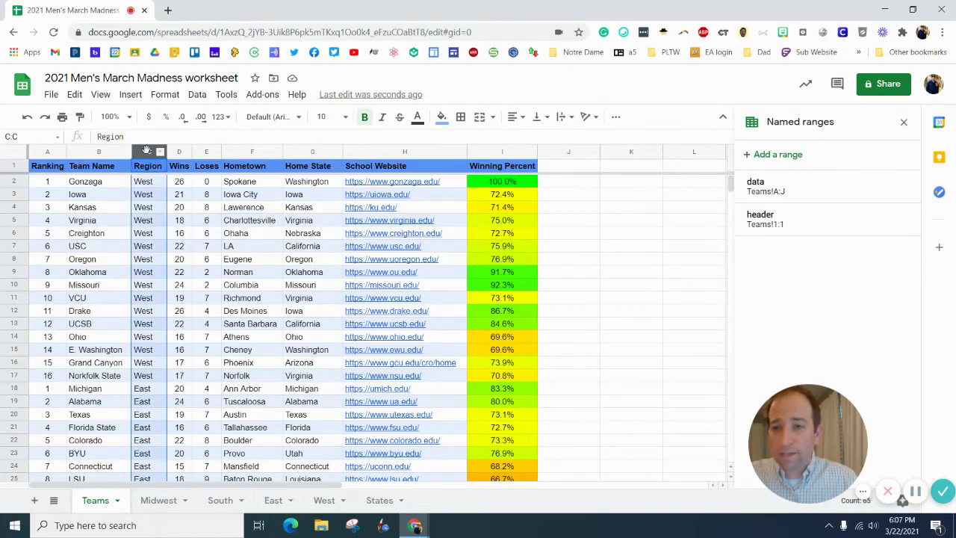
click(775, 154)
text(region)
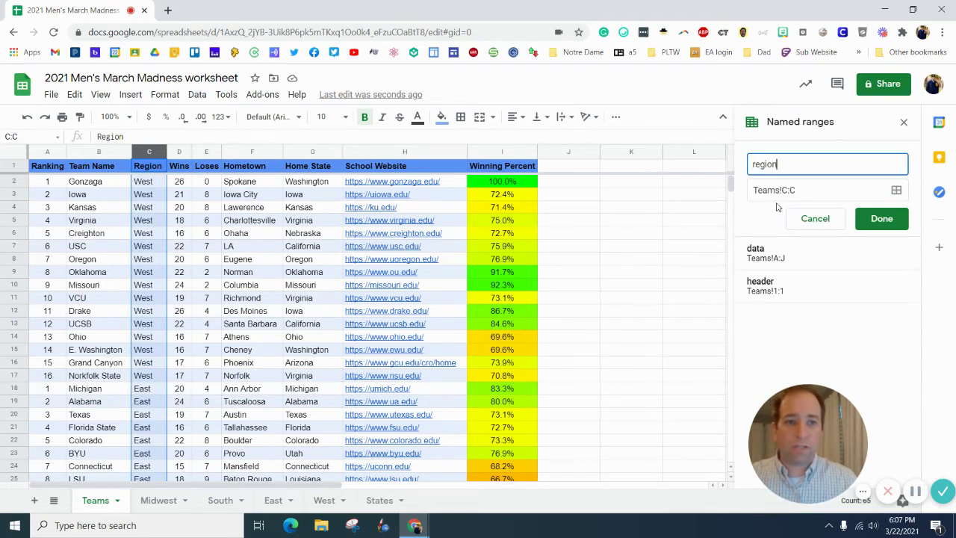
click(863, 220)
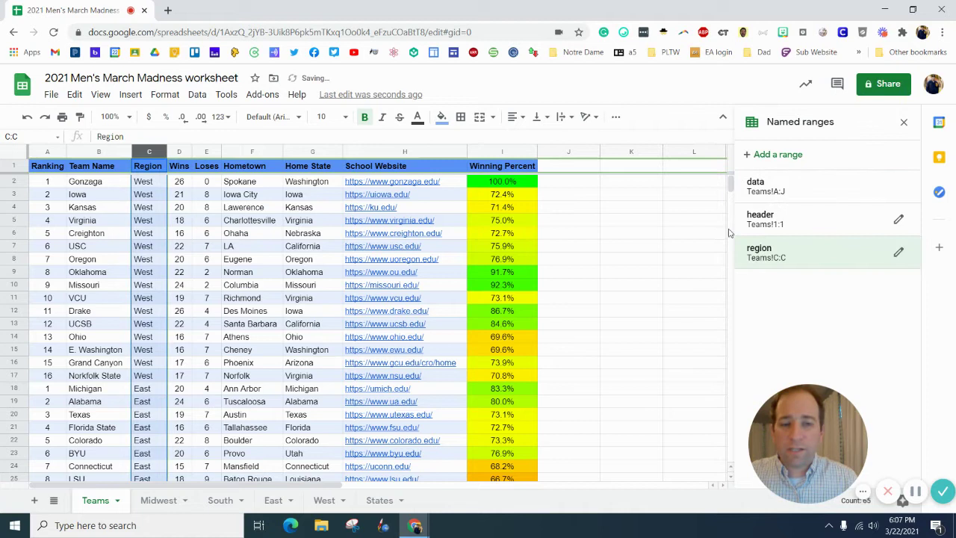
click(904, 122)
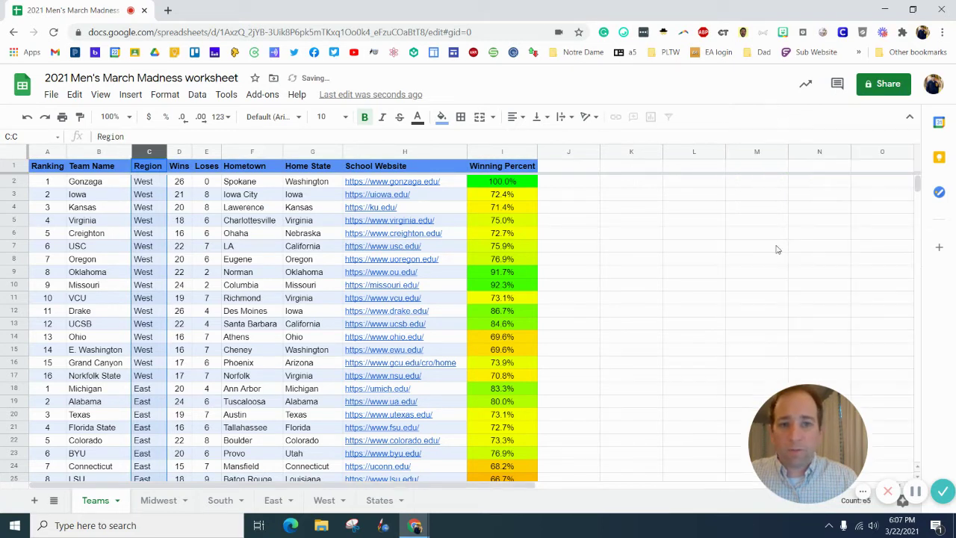
- On the Midwest sheet, enter a QUERY formula on the header range in A1
click(158, 500)
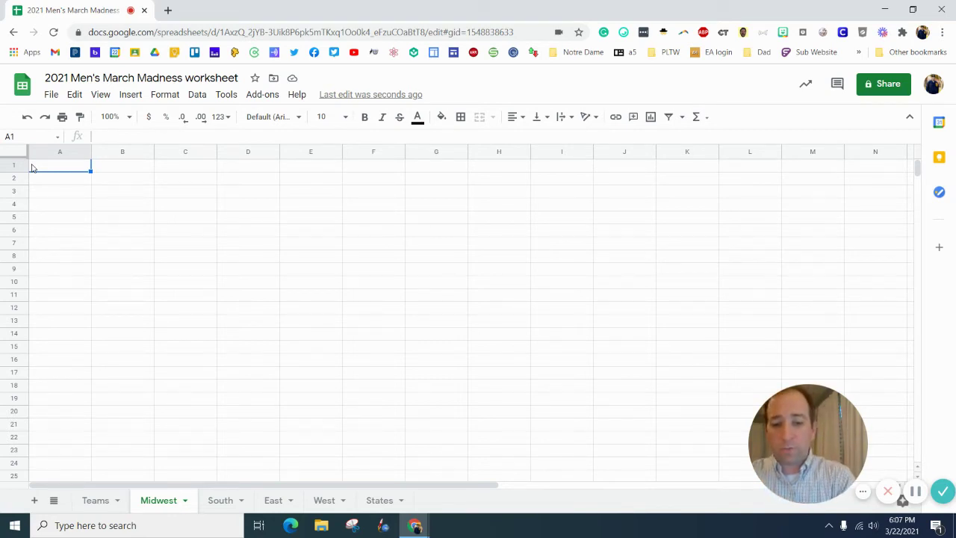
text(=que)
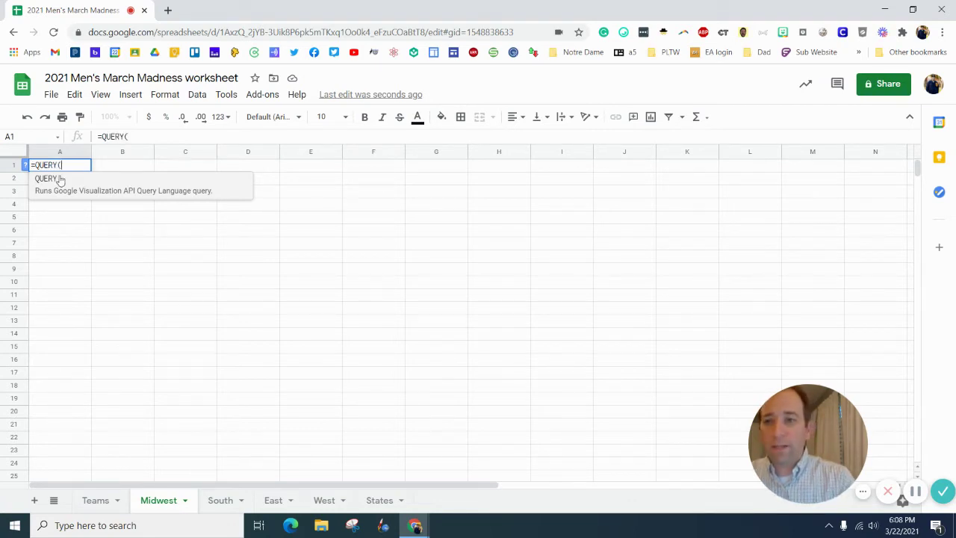
click(60, 180)
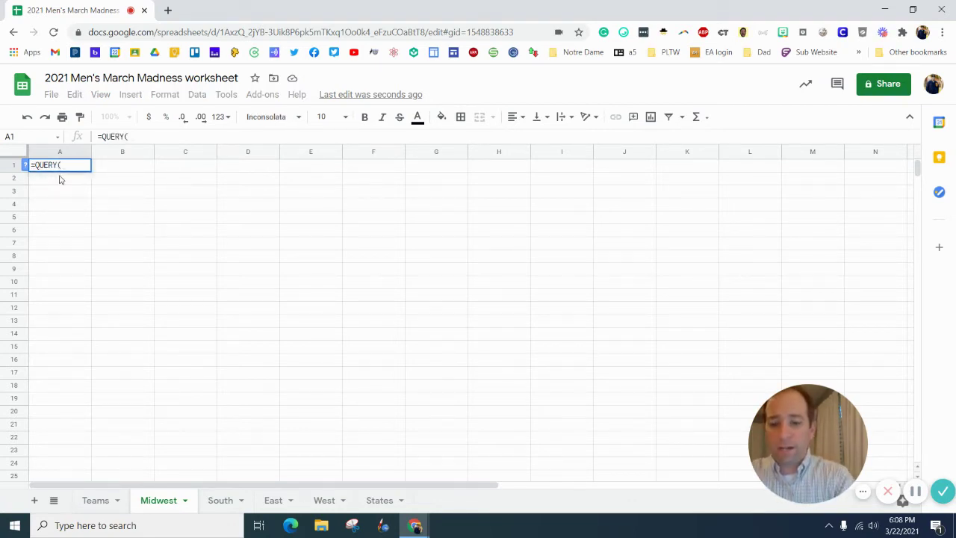
text(Teams!)
key(Return)
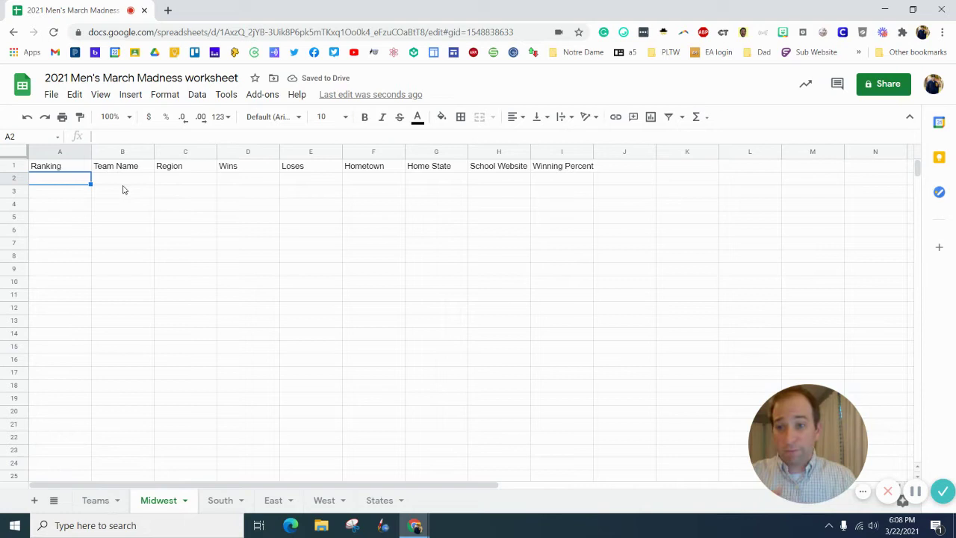
- Change the A1 QUERY formula to use the data range instead
click(83, 169)
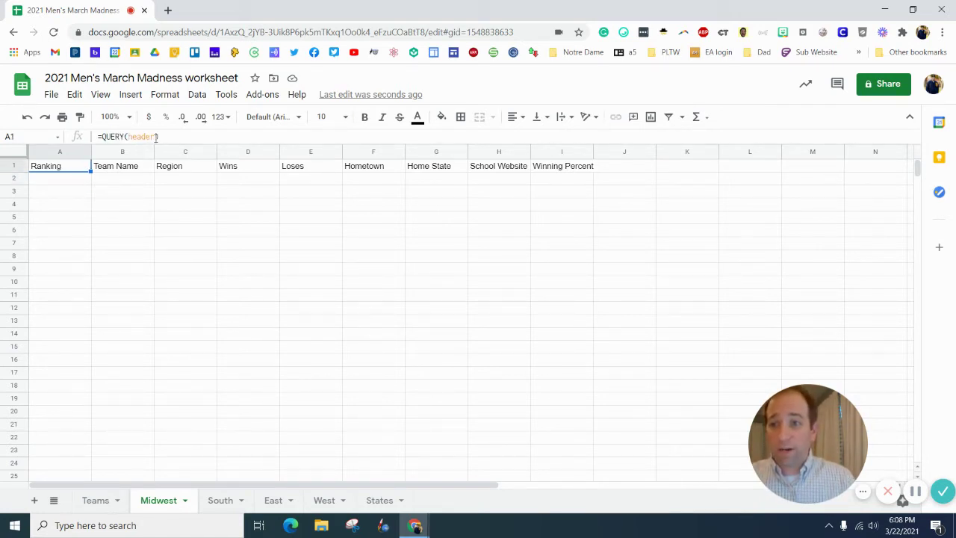
click(156, 136)
key(BackSpace)
key(BackSpace)
key(BackSpace)
key(BackSpace)
key(BackSpace)
key(BackSpace)
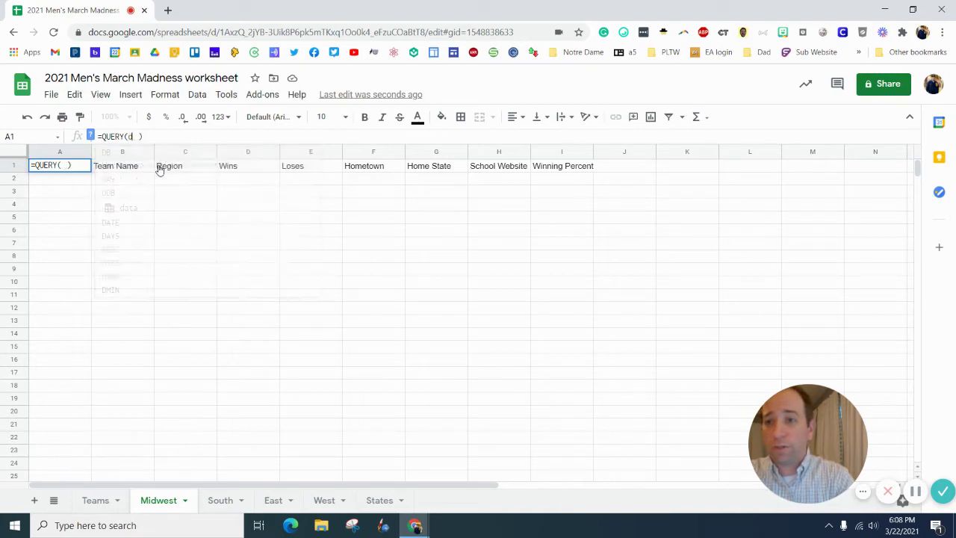
text(data)
key(Return)
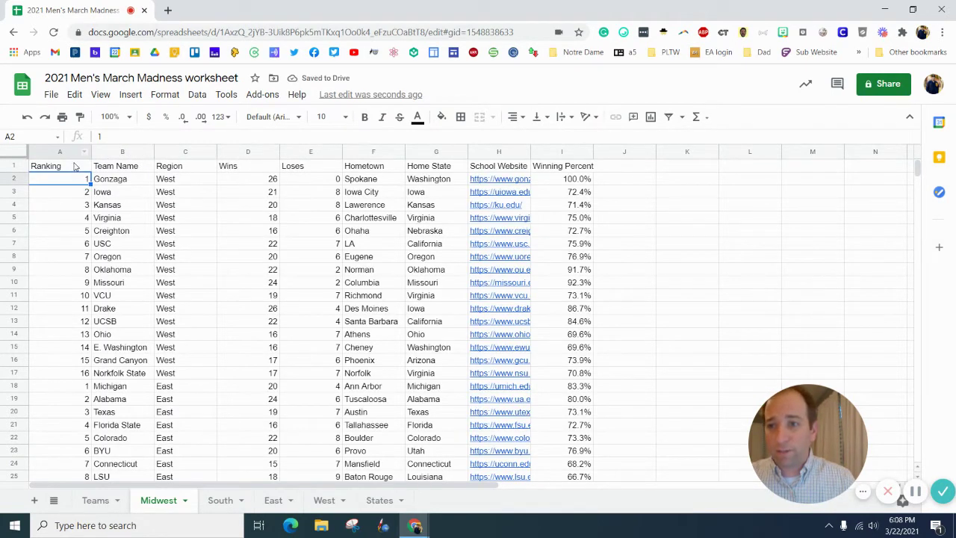
- Revise the A1 QUERY formula to reference Teams!A:I
click(75, 166)
click(147, 136)
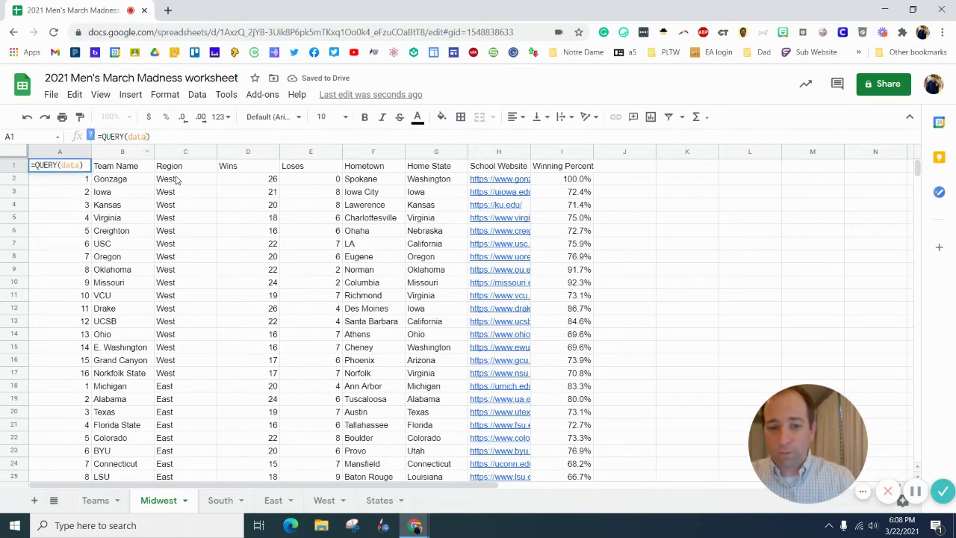
key(BackSpace)
key(BackSpace)
key(BackSpace)
key(BackSpace)
text(Teams!A:I)
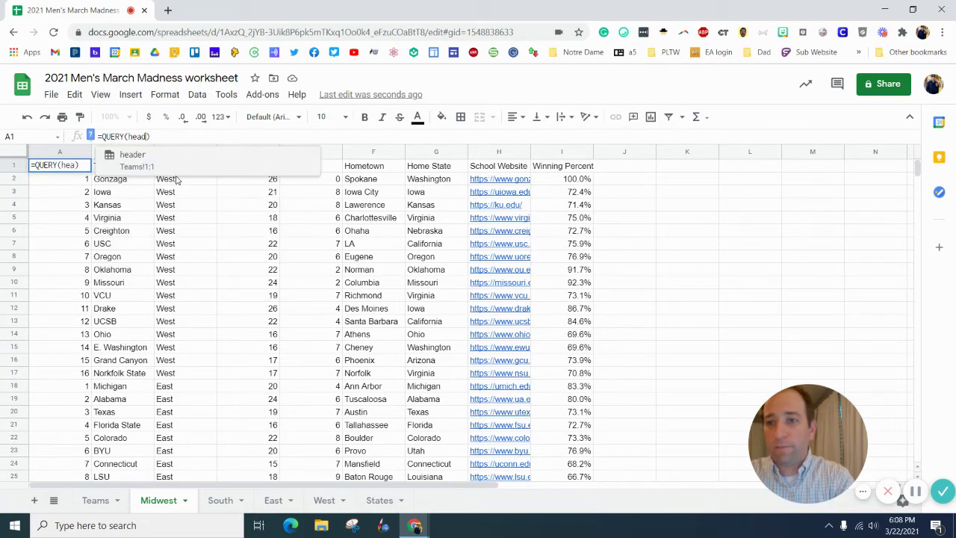
key(Return)
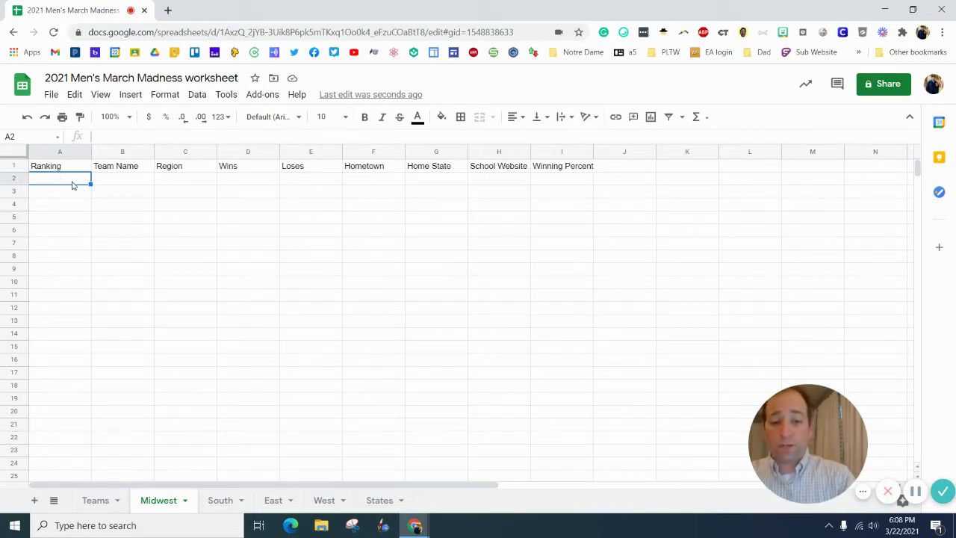
- Enter =FILTER(data, region="Midwest") in A2 to list the 16 Midwest teams
text(=FILTER()
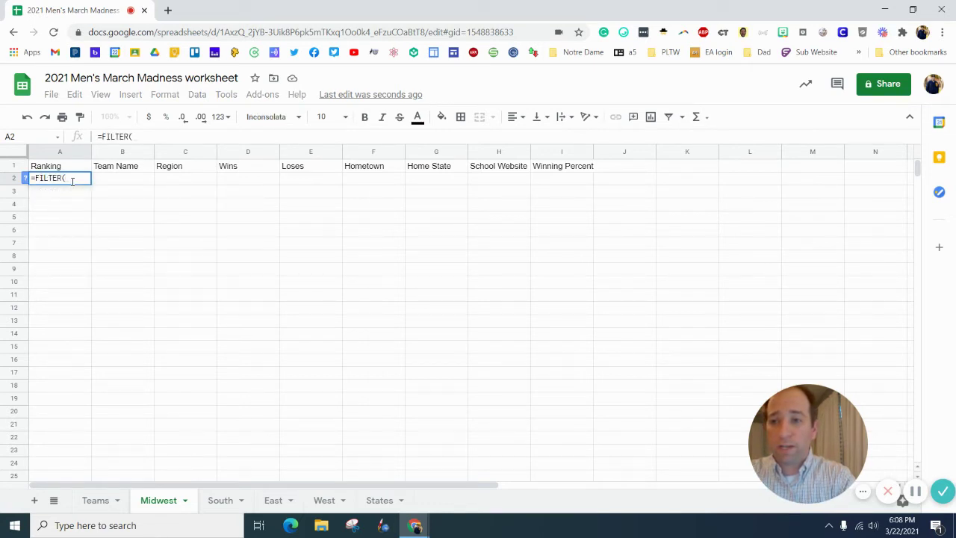
text(data)
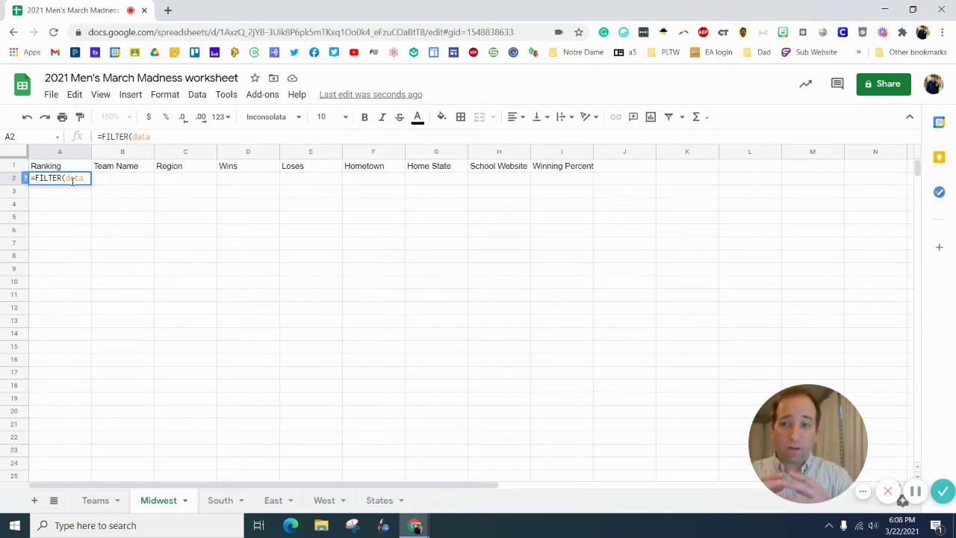
text(, )
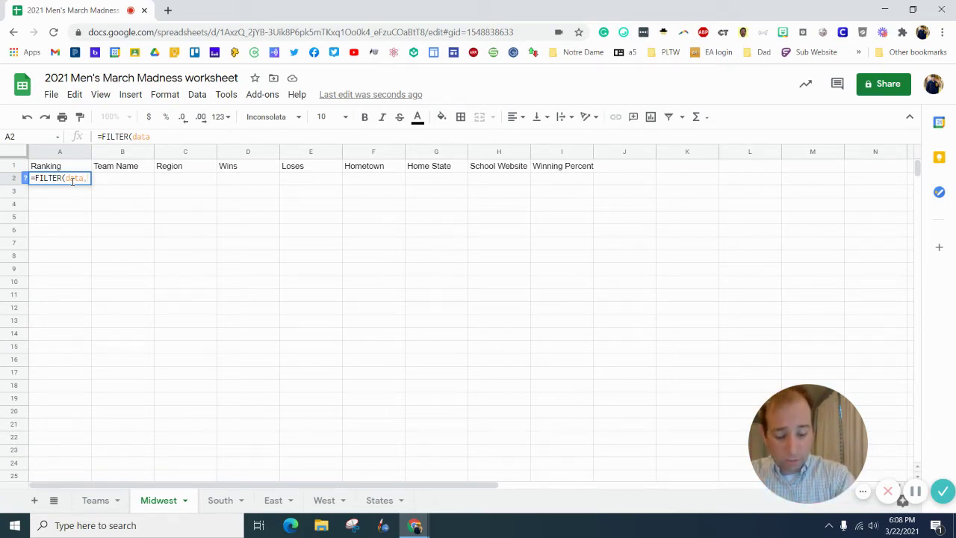
text(region)
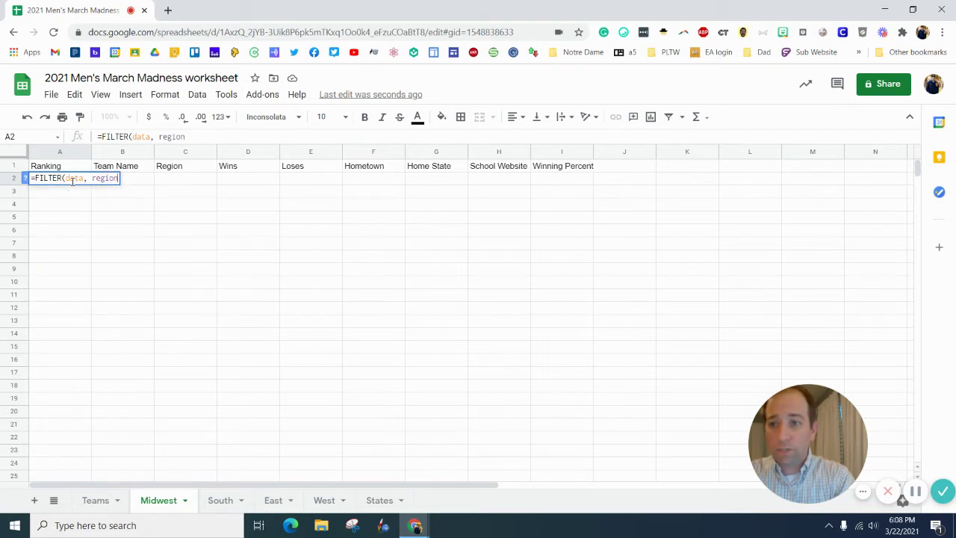
key(BackSpace)
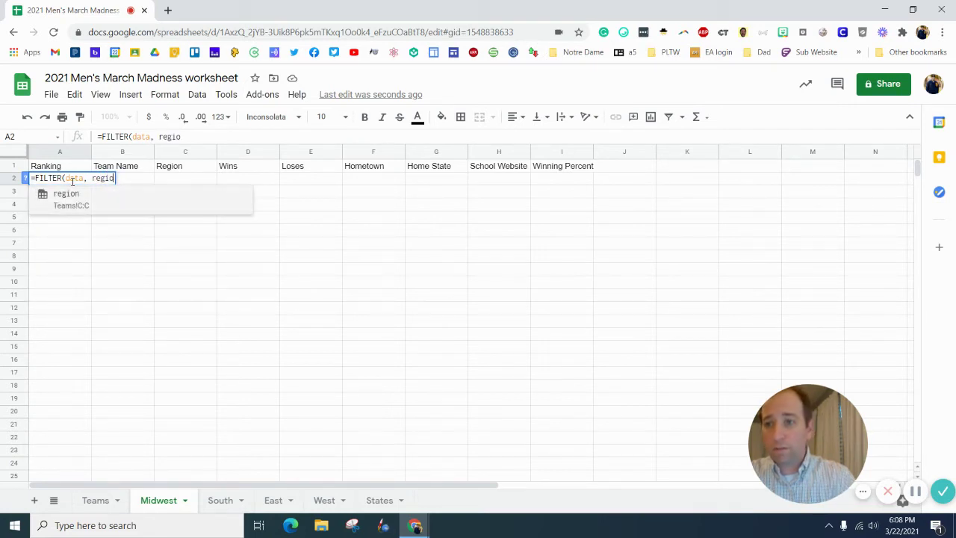
click(63, 203)
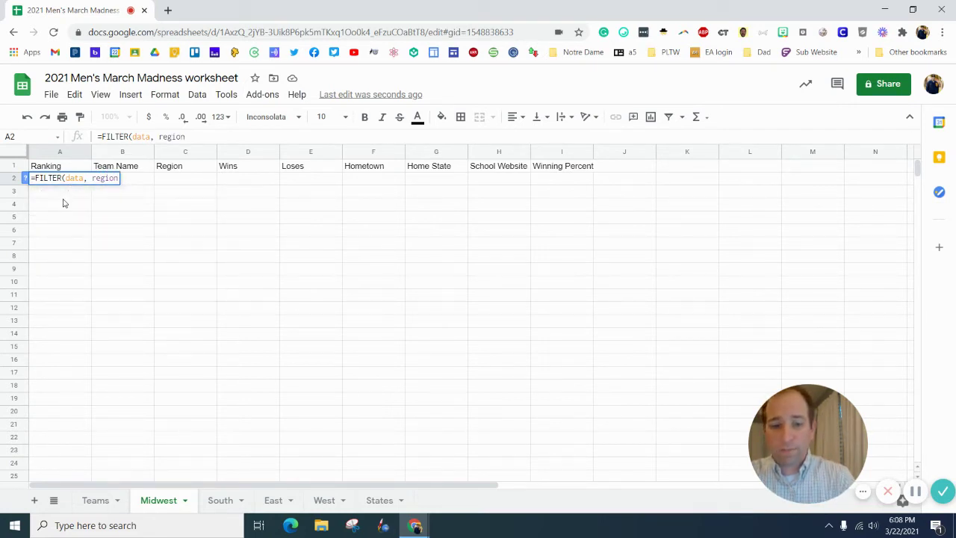
text(=)
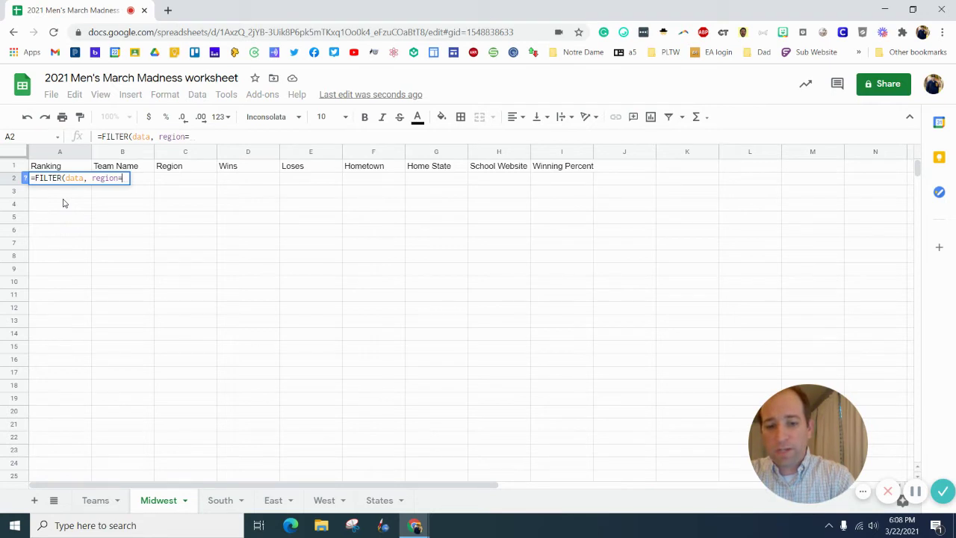
text("Mi)
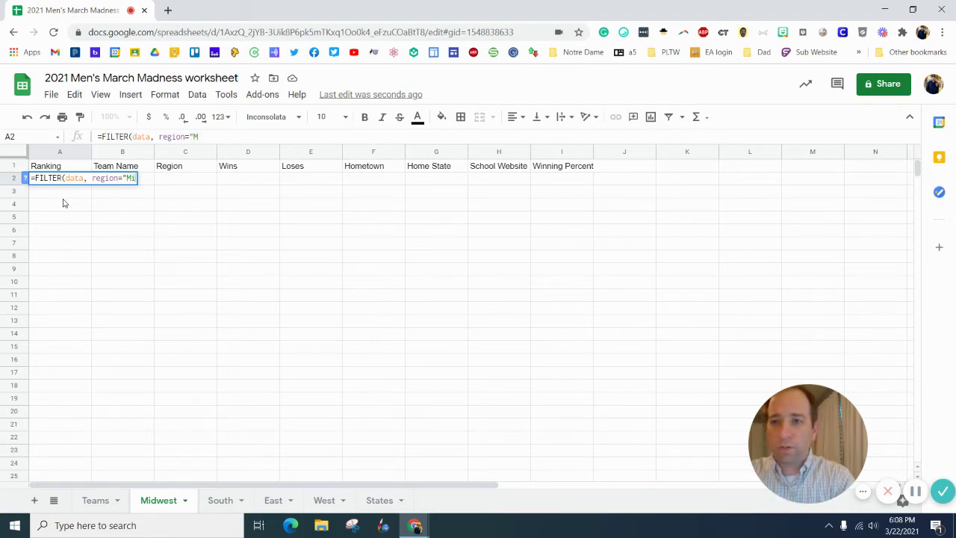
text(dwest)
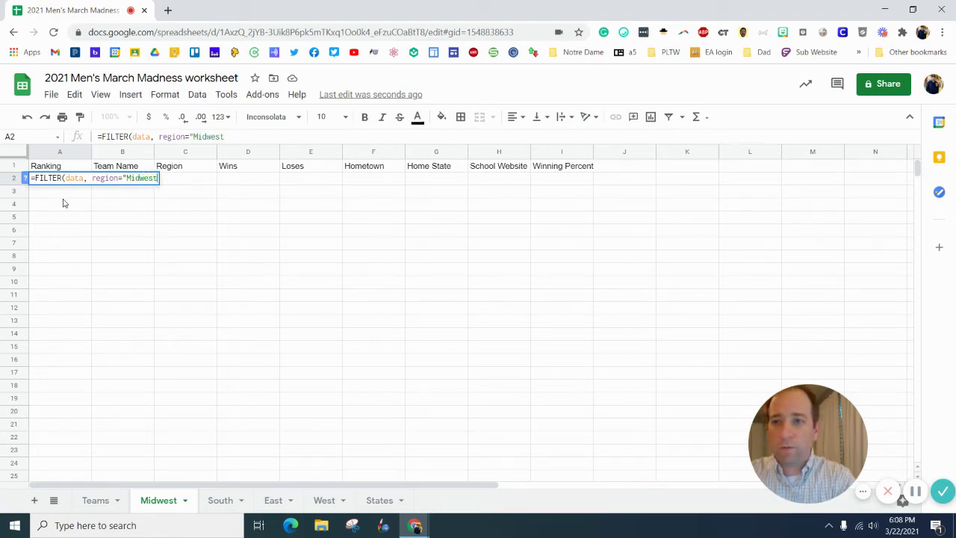
text("))
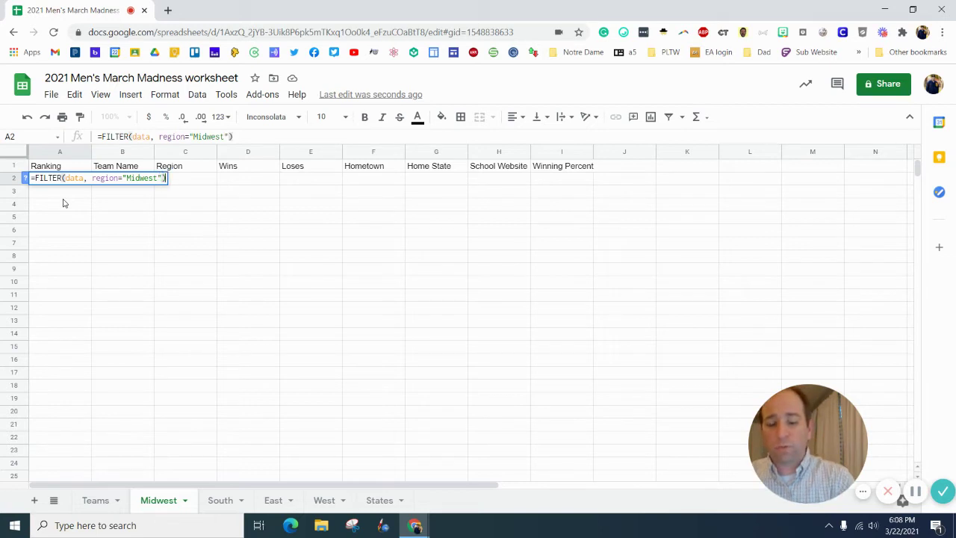
key(Return)
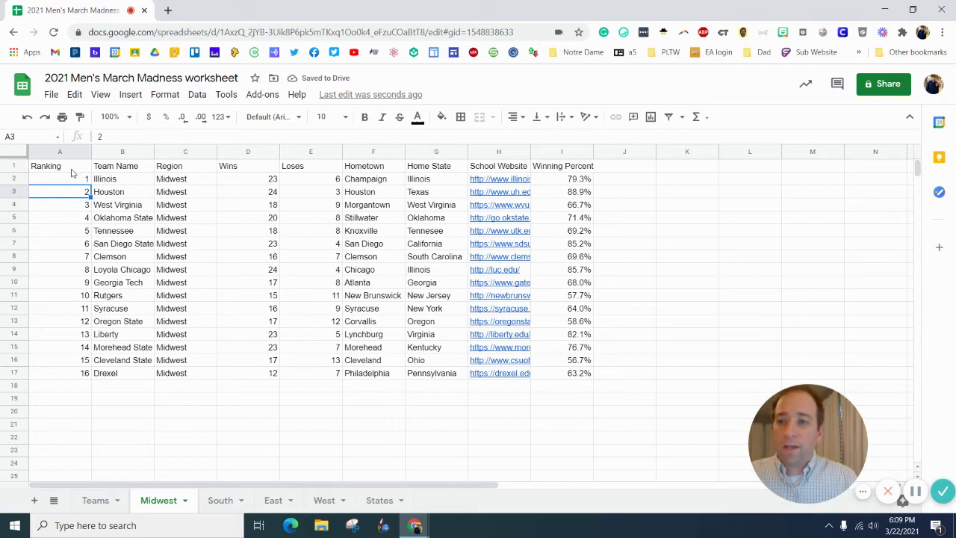
- Bold the Midwest header row and fit columns A to I to their contents
click(19, 165)
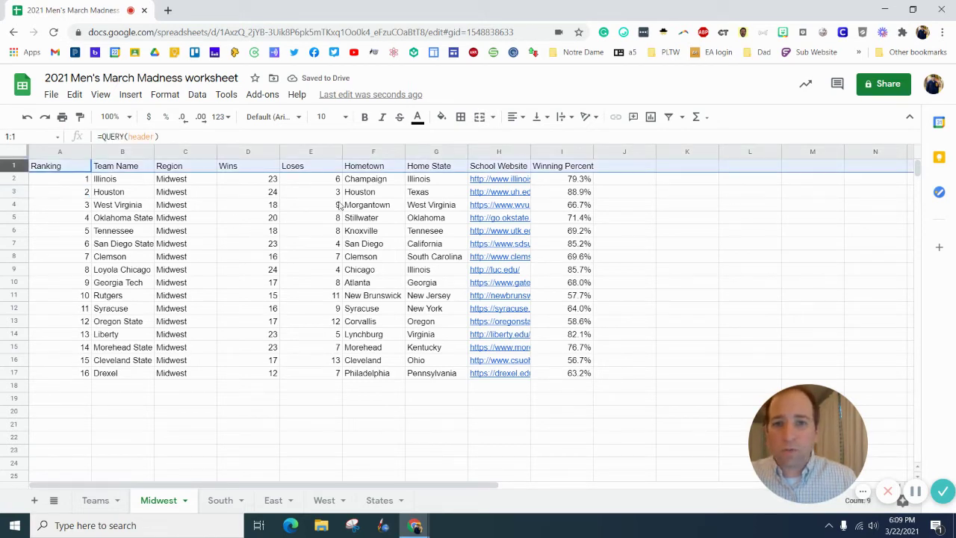
click(364, 117)
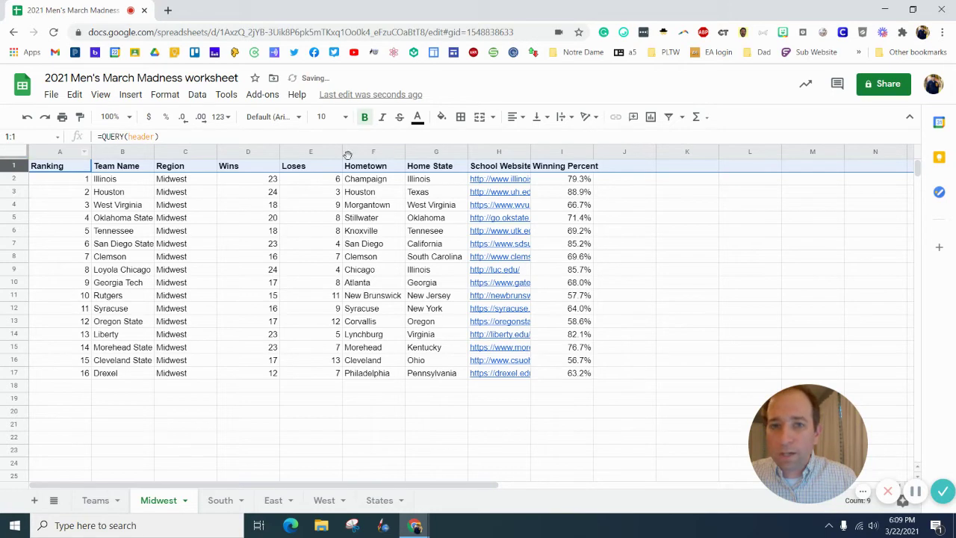
drag(62, 151, 542, 151)
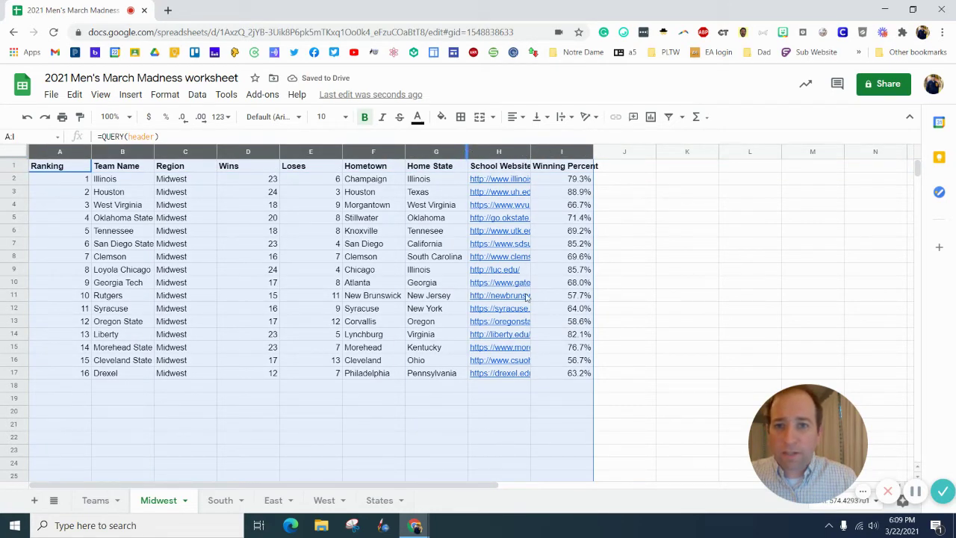
click(510, 258)
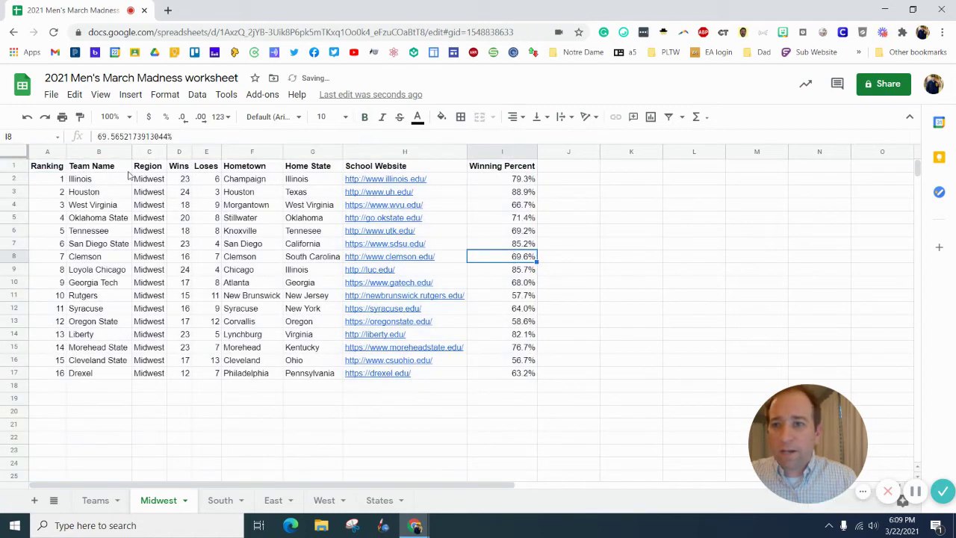
- Centre-align the contents of columns A through I
drag(47, 152, 502, 152)
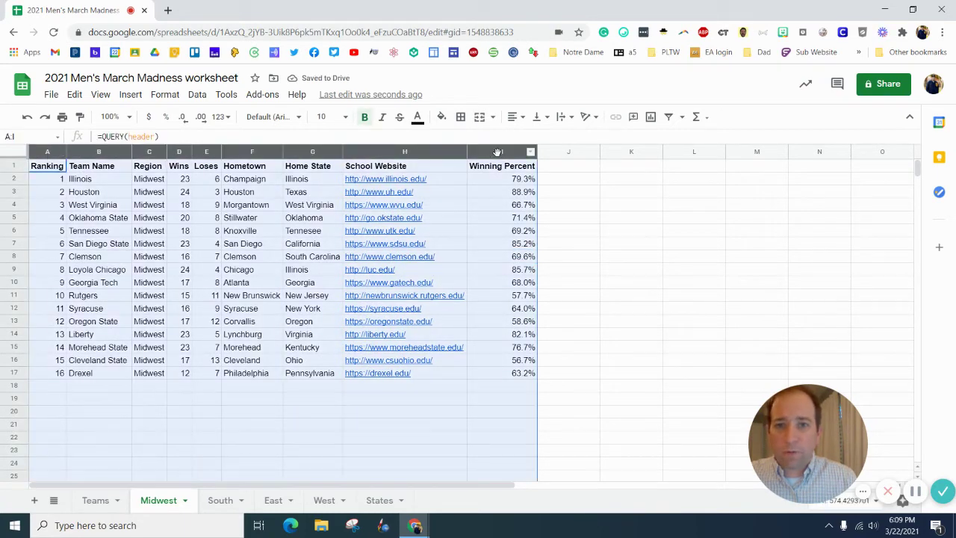
click(525, 118)
click(530, 137)
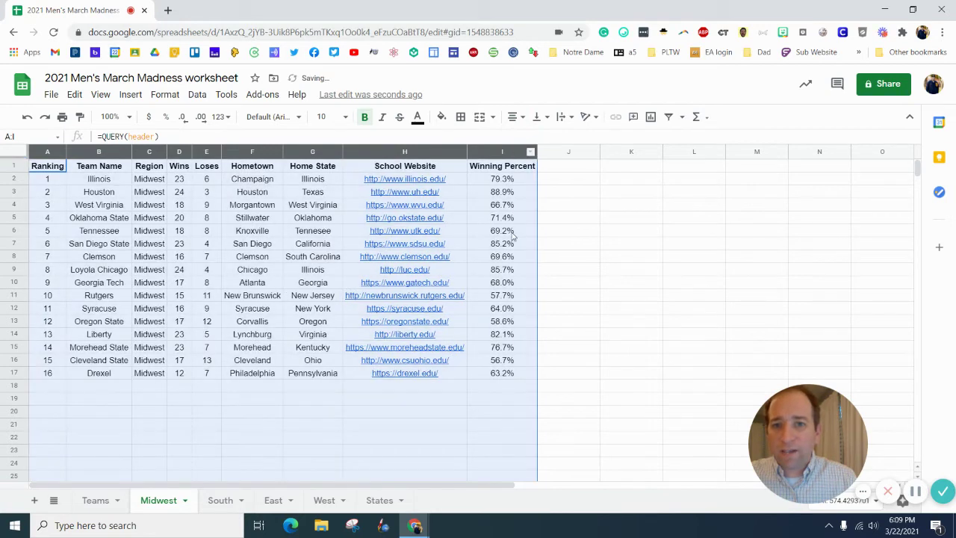
click(568, 256)
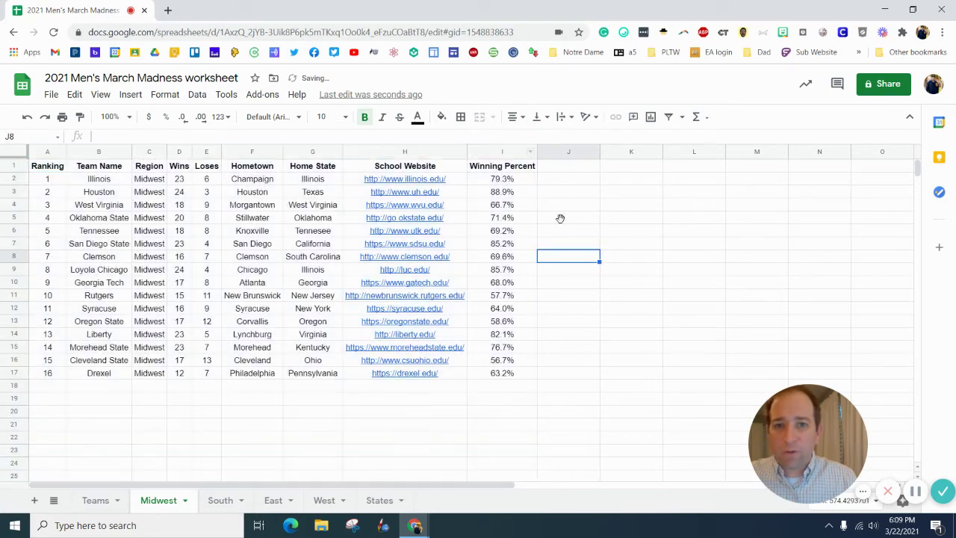
click(499, 151)
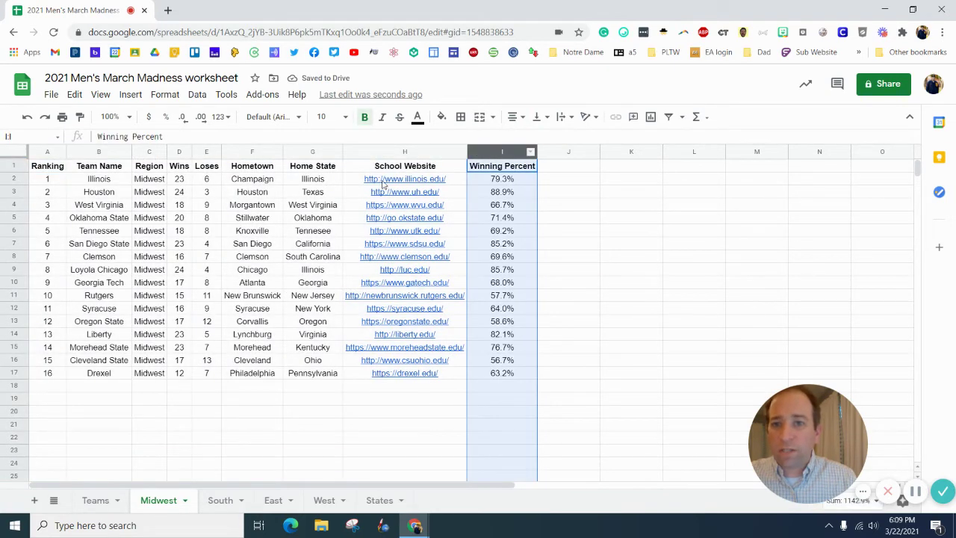
- Give Winning Percent a colour scale: red minimum, yellow 50th-percentile midpoint, green maximum
click(165, 95)
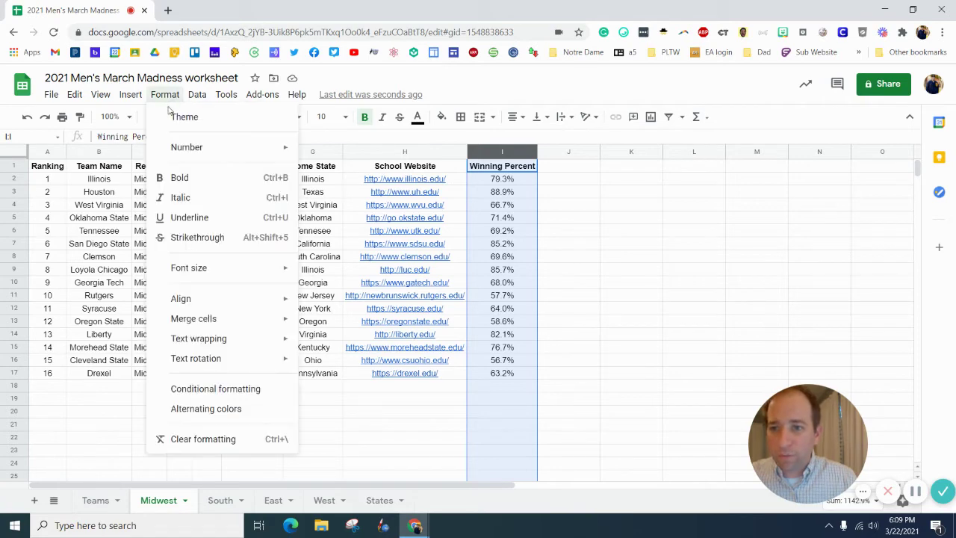
click(207, 392)
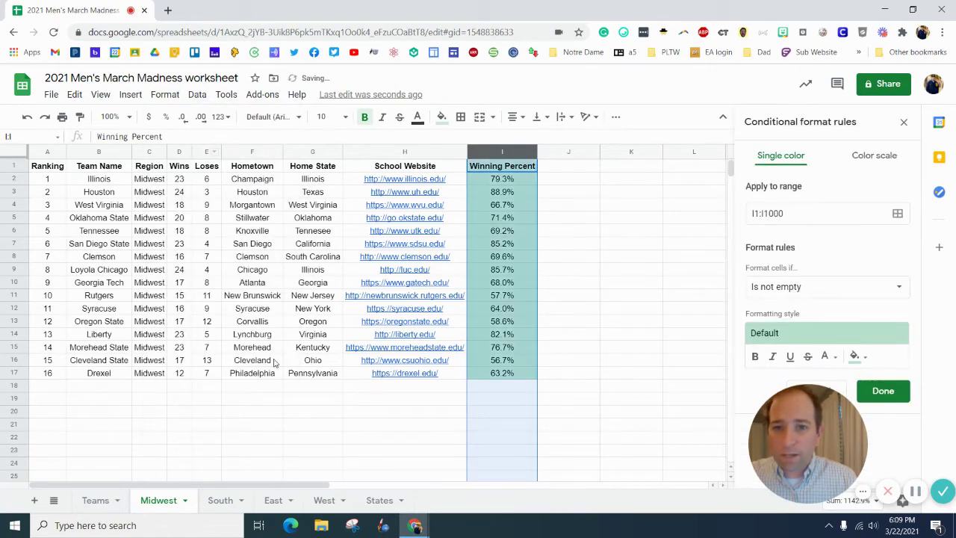
click(874, 156)
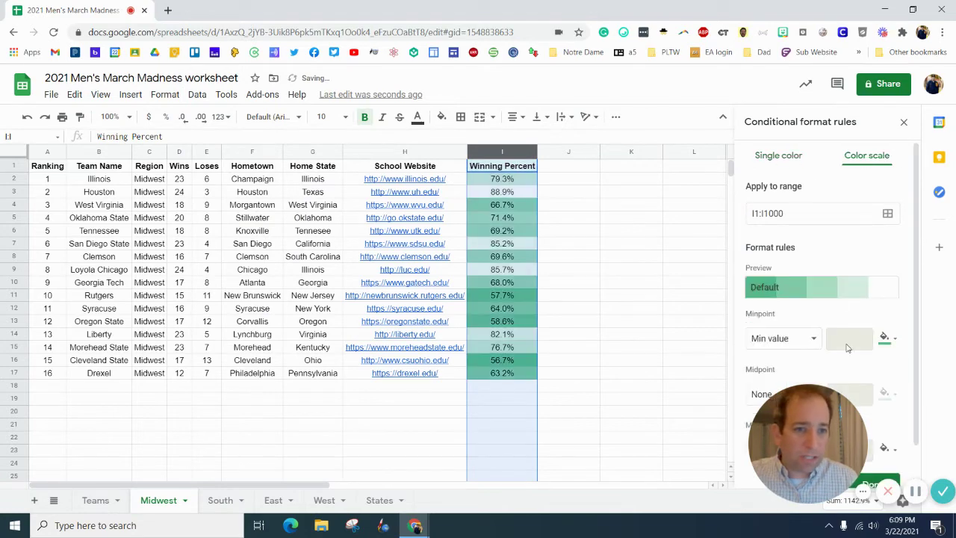
click(884, 448)
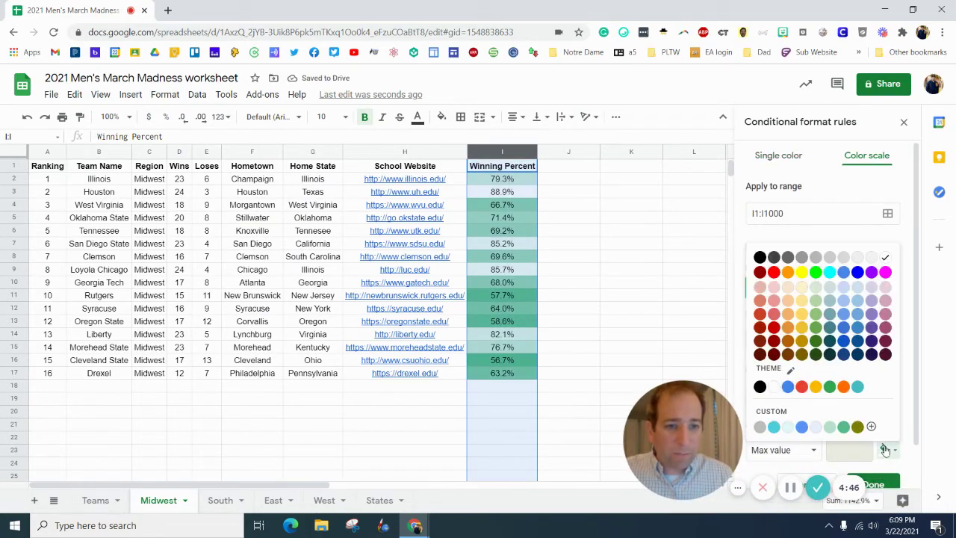
click(832, 285)
click(884, 338)
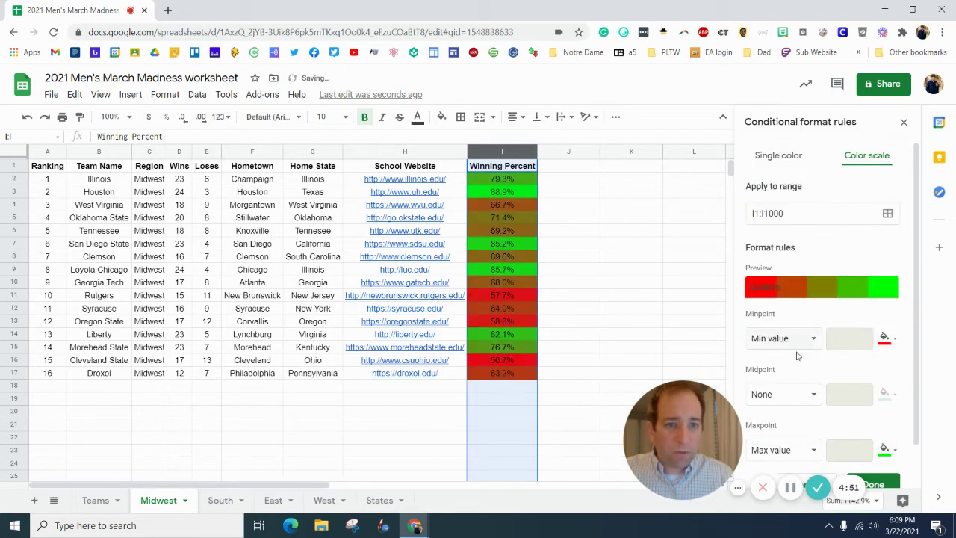
click(773, 159)
click(788, 399)
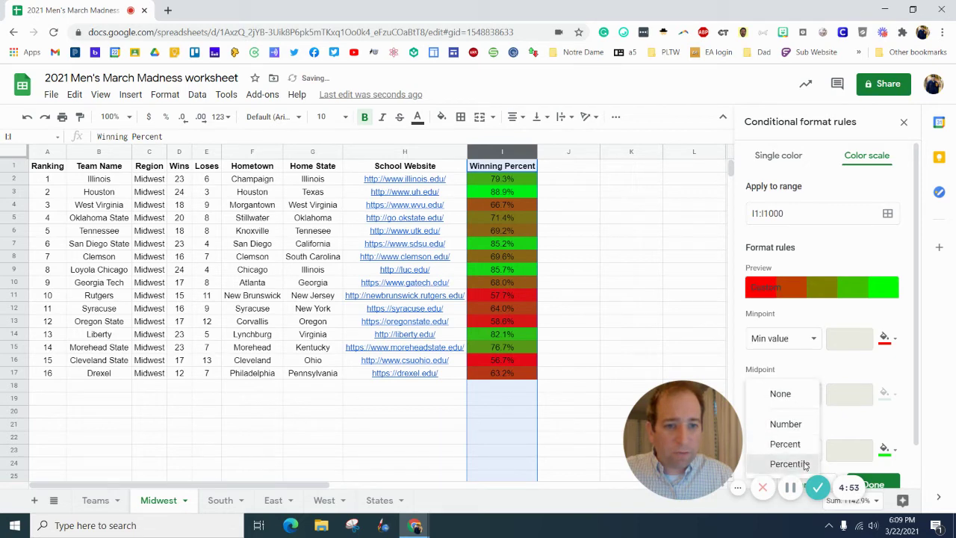
click(794, 460)
click(888, 393)
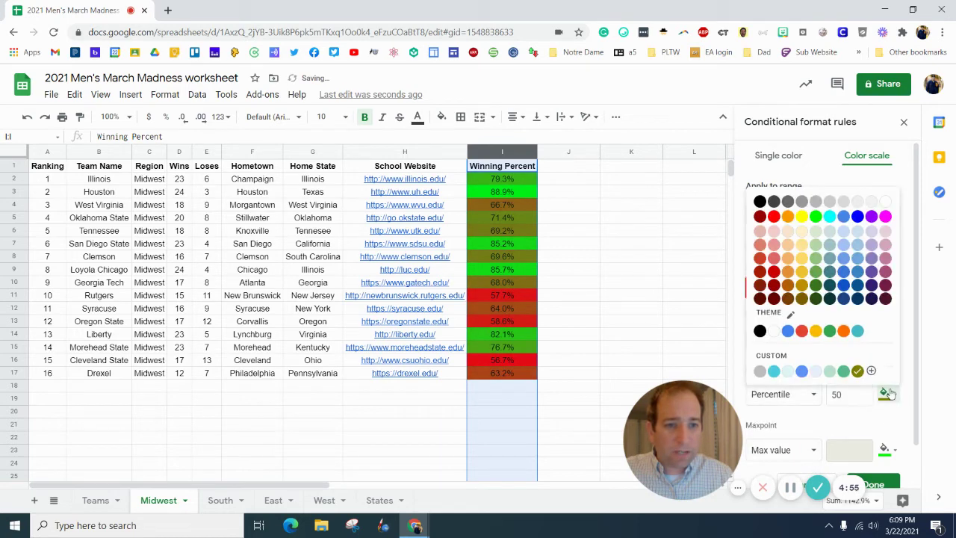
click(804, 216)
click(904, 121)
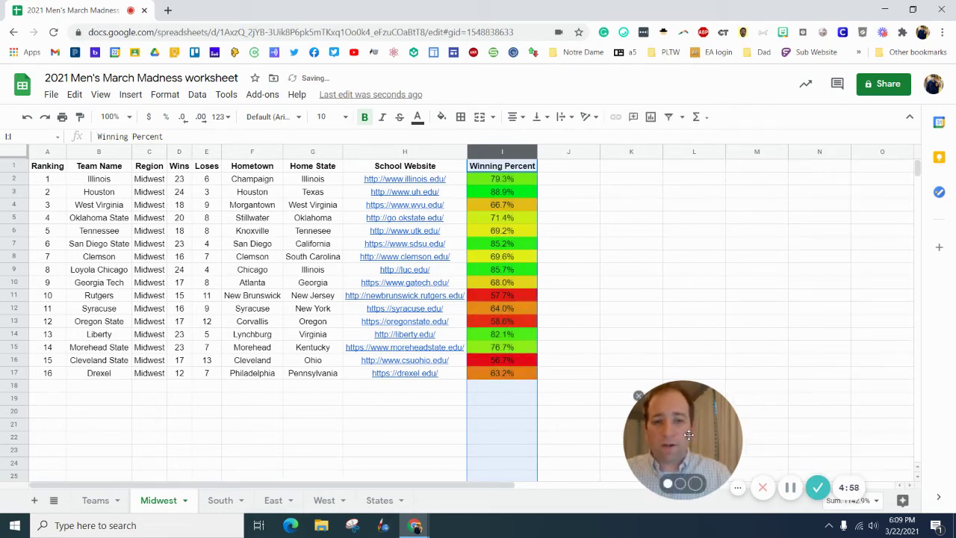
drag(692, 435, 773, 433)
- Change Illinois's losses in Teams cell E50 to 7
click(655, 323)
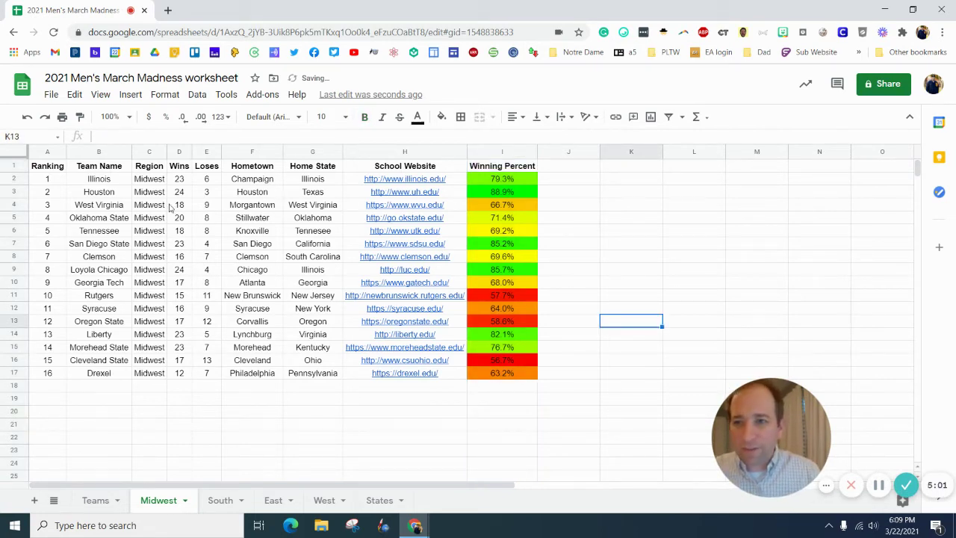
click(95, 500)
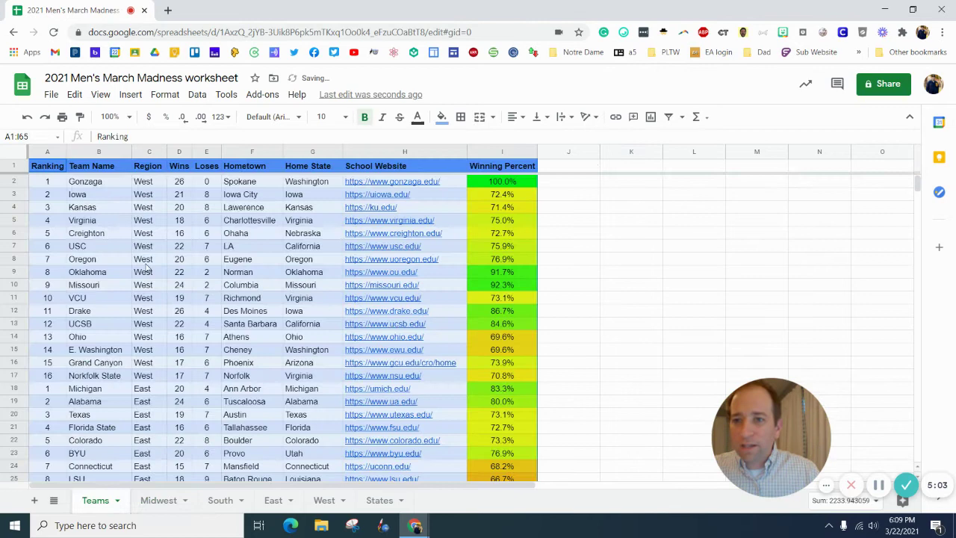
click(141, 326)
scroll(149, 330, down, 10)
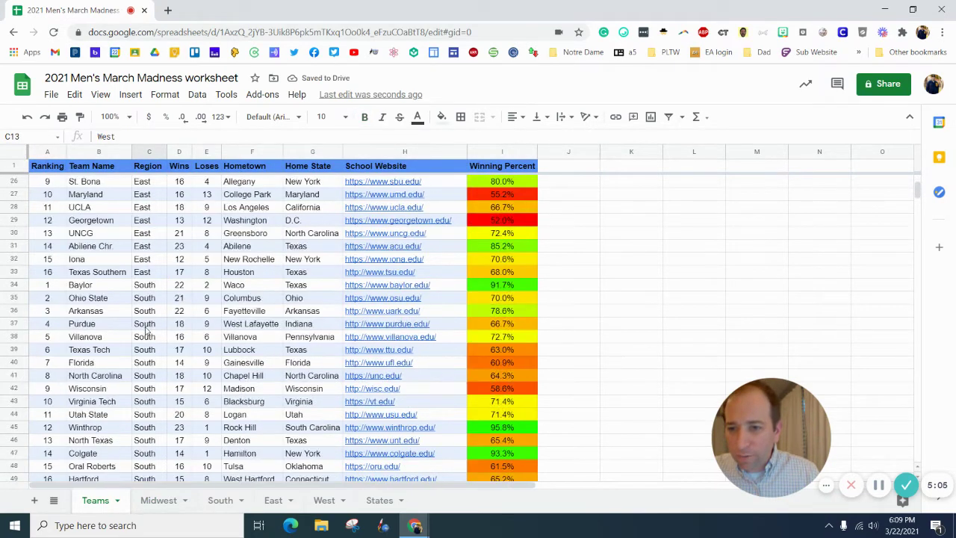
scroll(153, 330, down, 1)
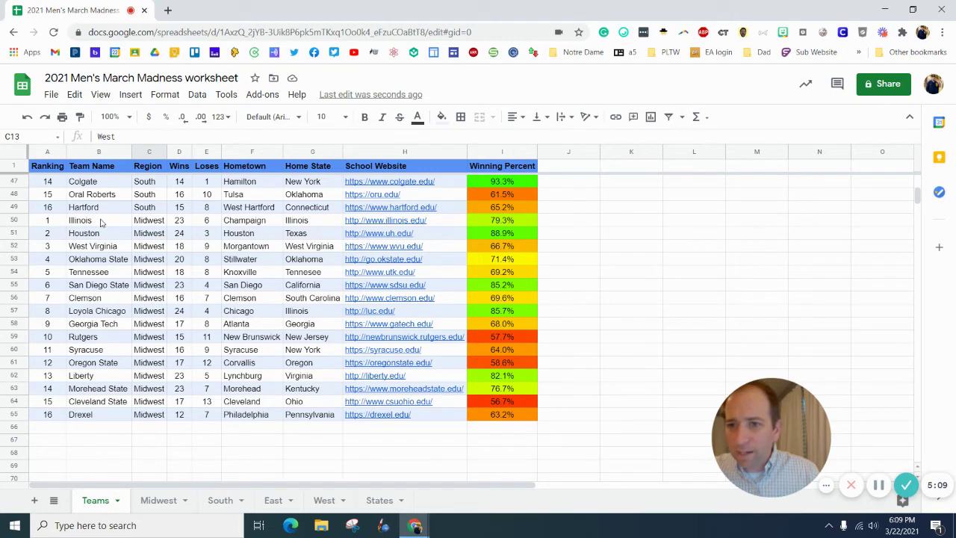
click(203, 223)
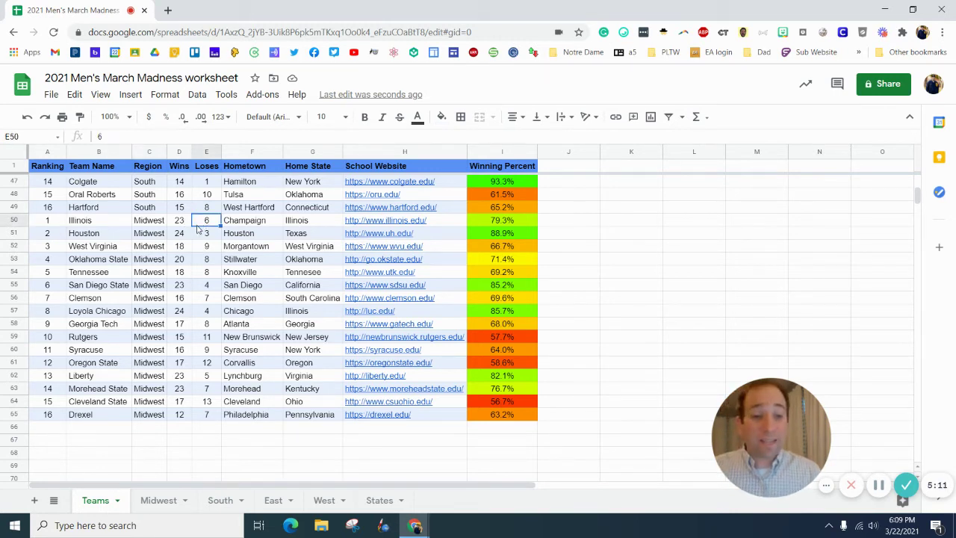
key(Home)
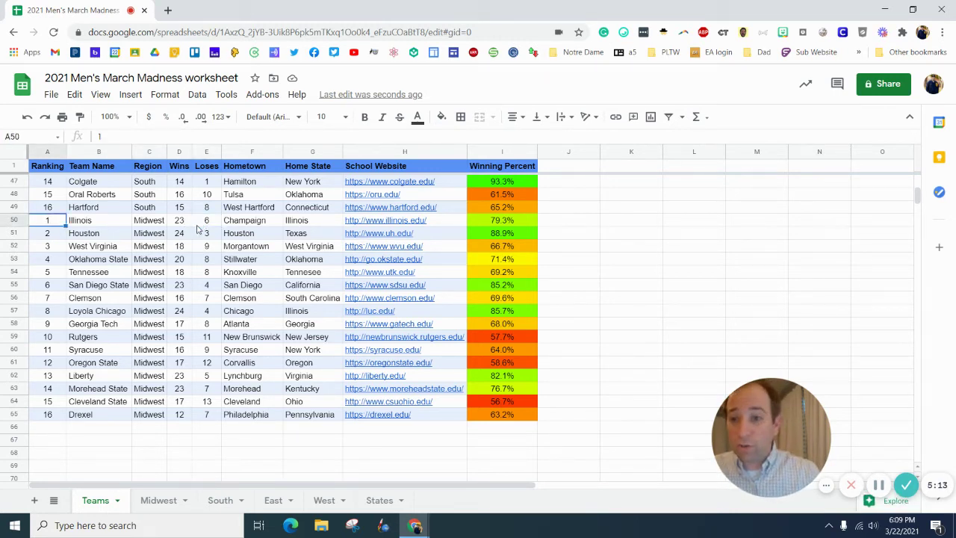
click(213, 222)
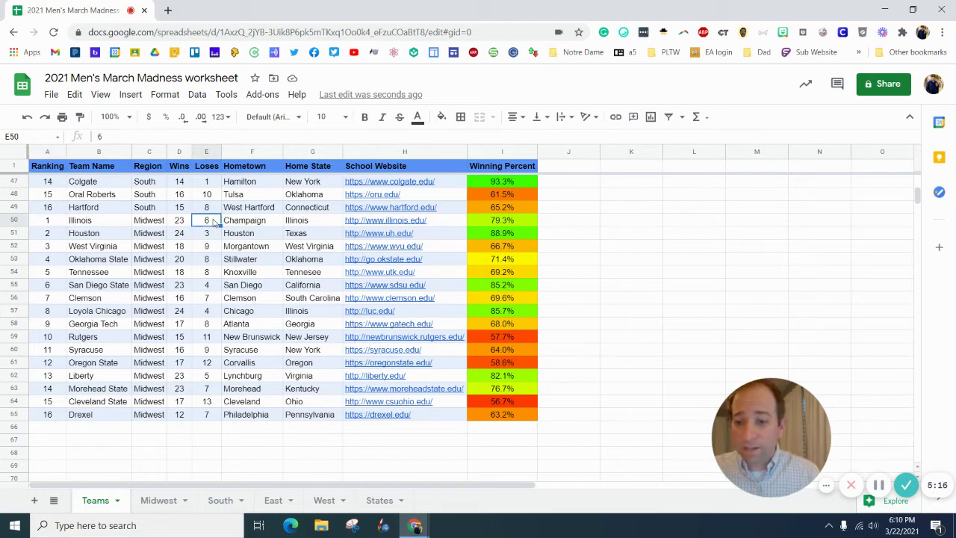
text(7)
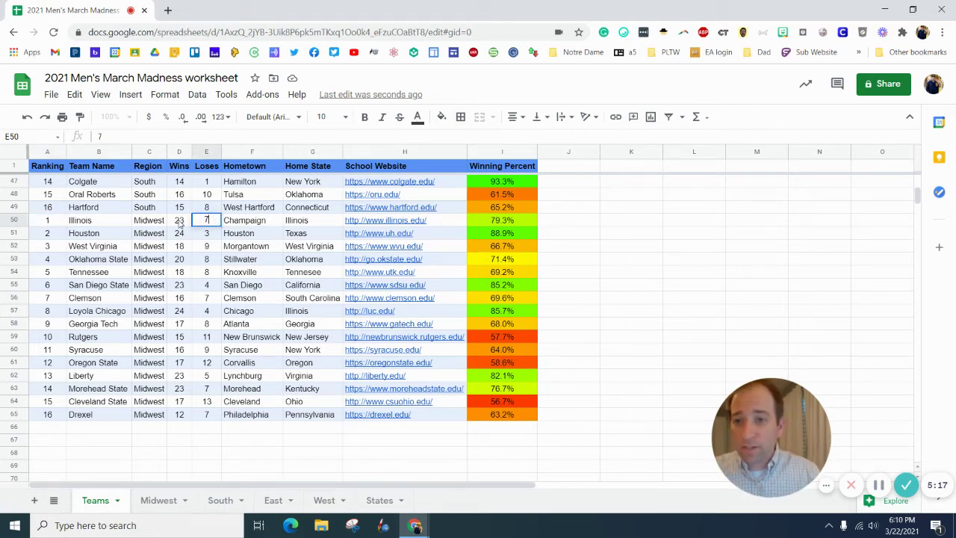
click(429, 224)
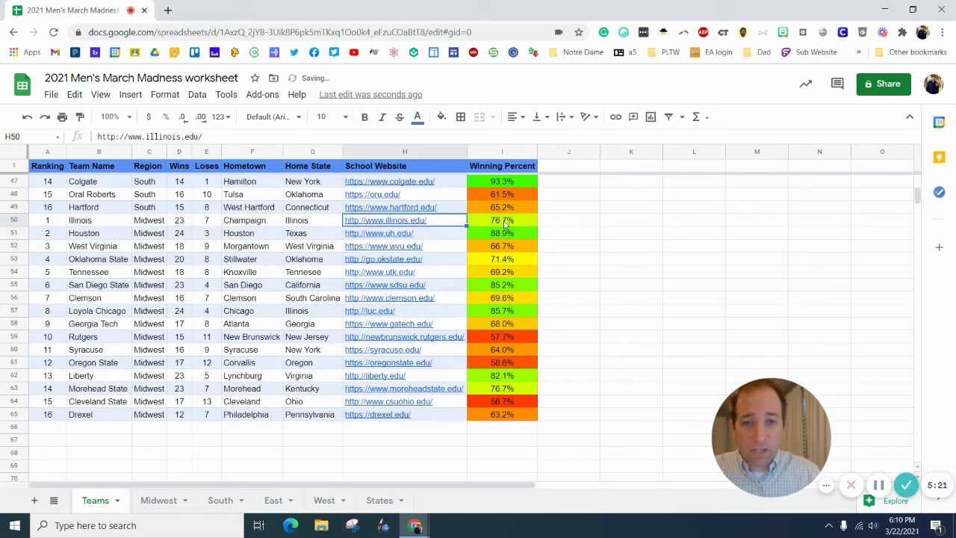
- Verify the updated Illinois row on the Midwest sheet against the Teams data
click(160, 499)
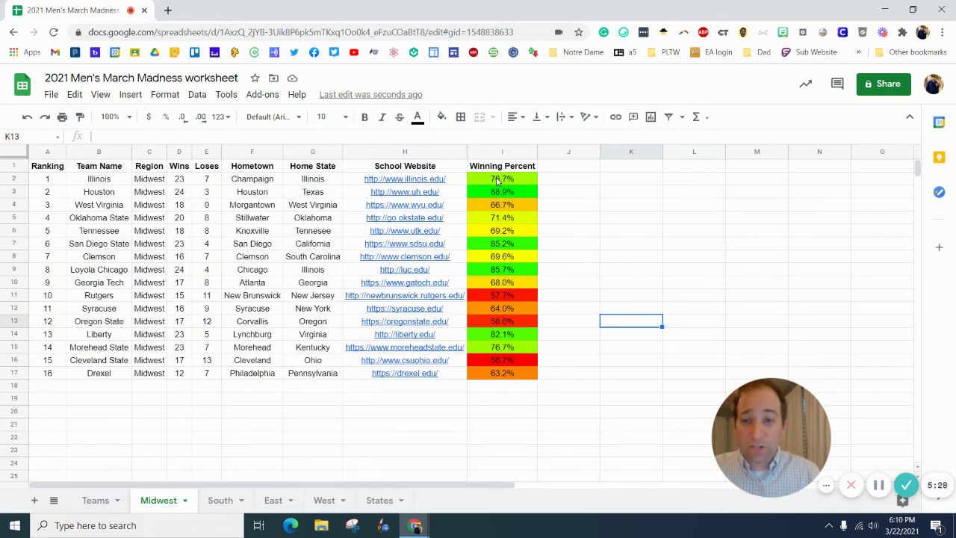
click(205, 192)
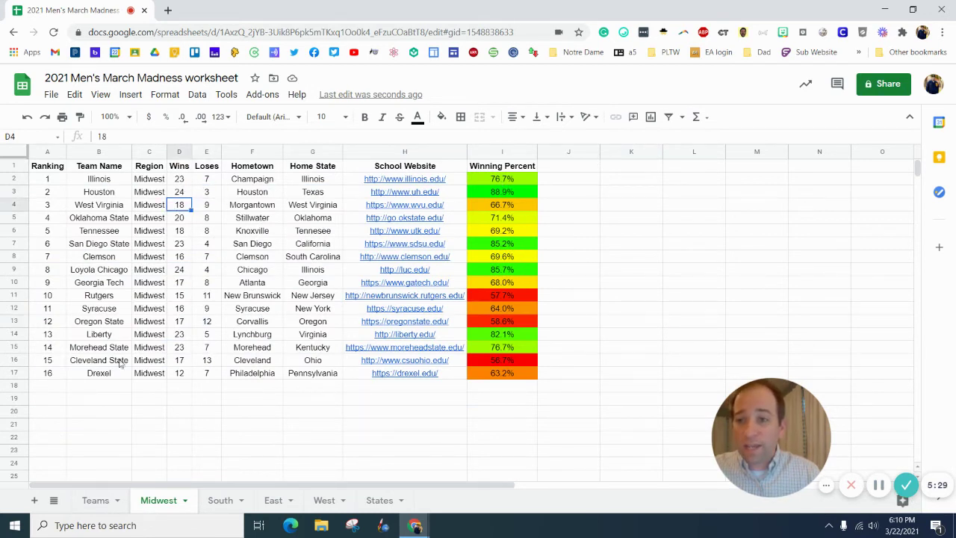
click(112, 499)
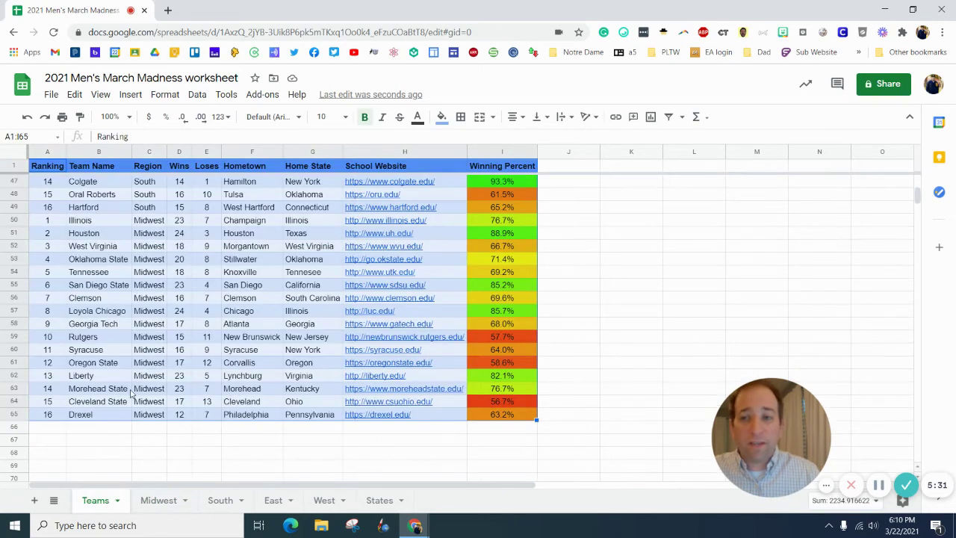
click(120, 274)
scroll(200, 288, up, 15)
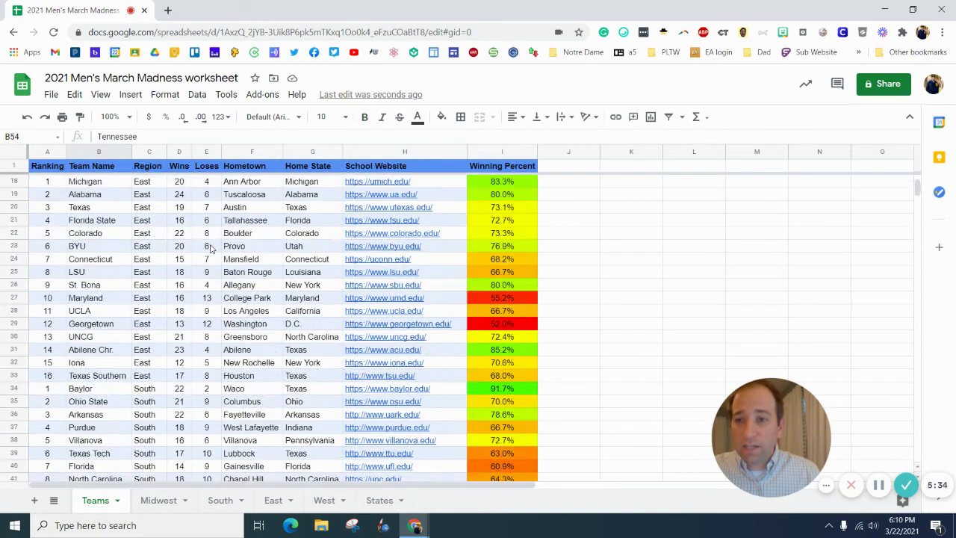
click(158, 504)
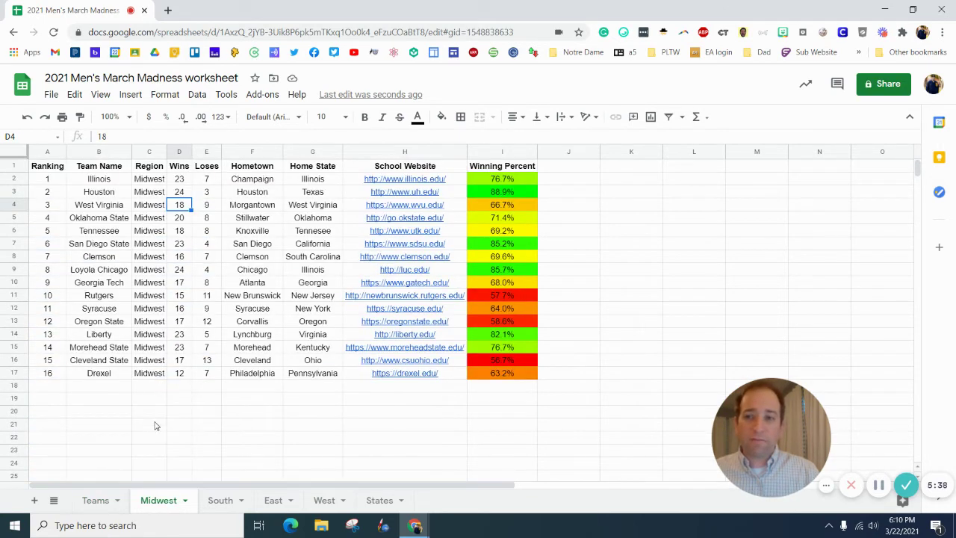
- Enter =QUERY(header) in South A1 and =FILTER(data, region="South") in A2
click(49, 167)
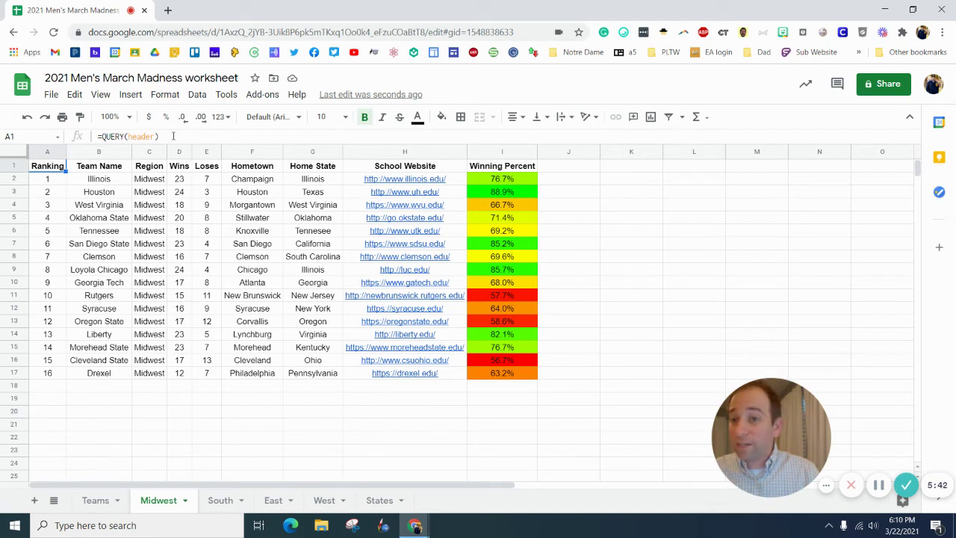
click(213, 500)
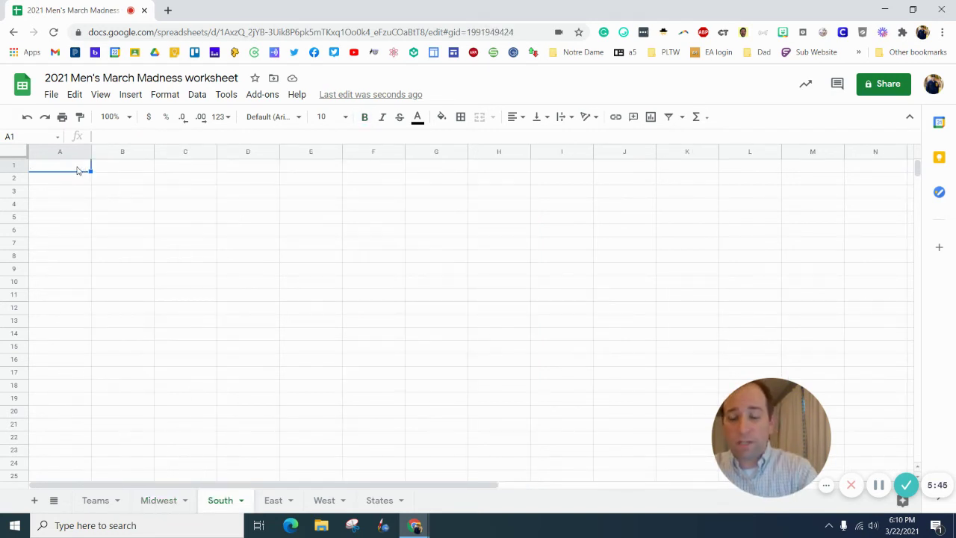
text(=query()
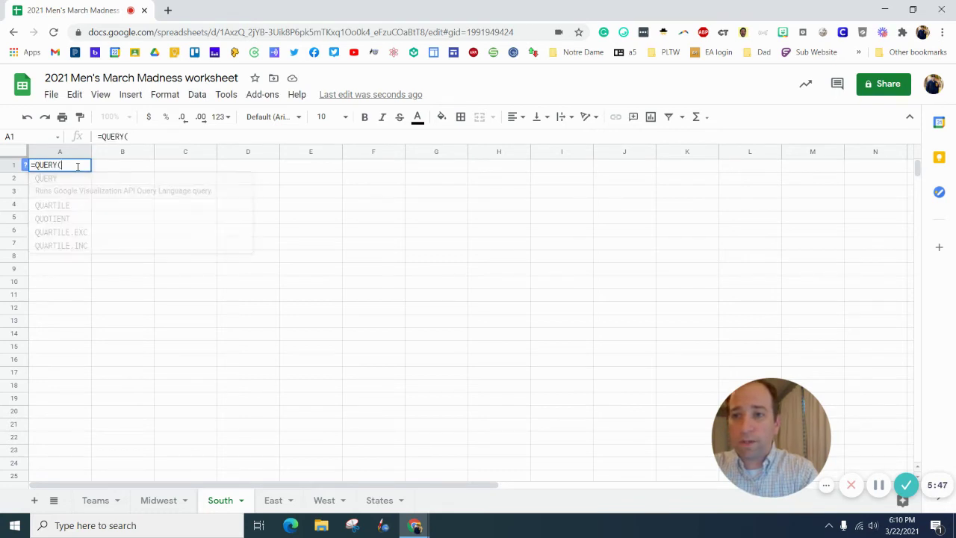
text(header)
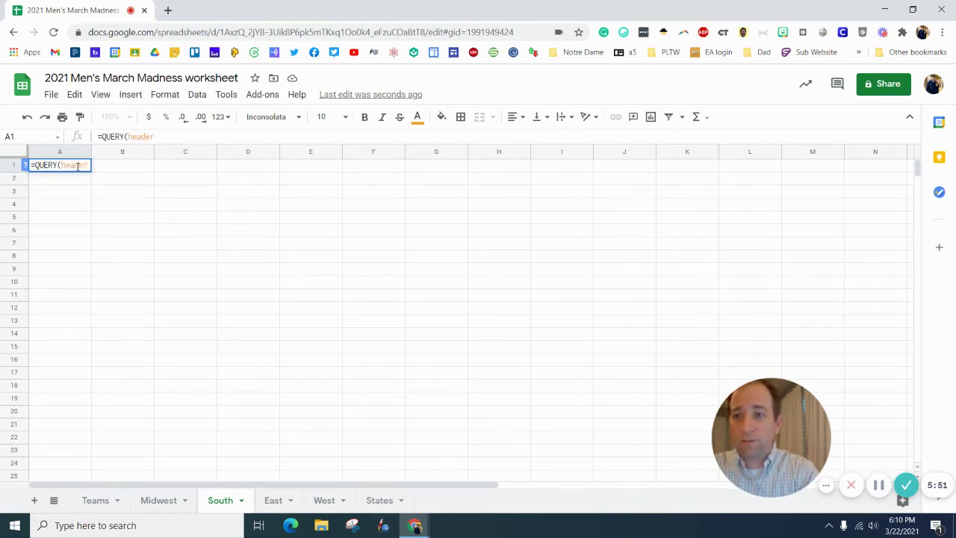
key(Return)
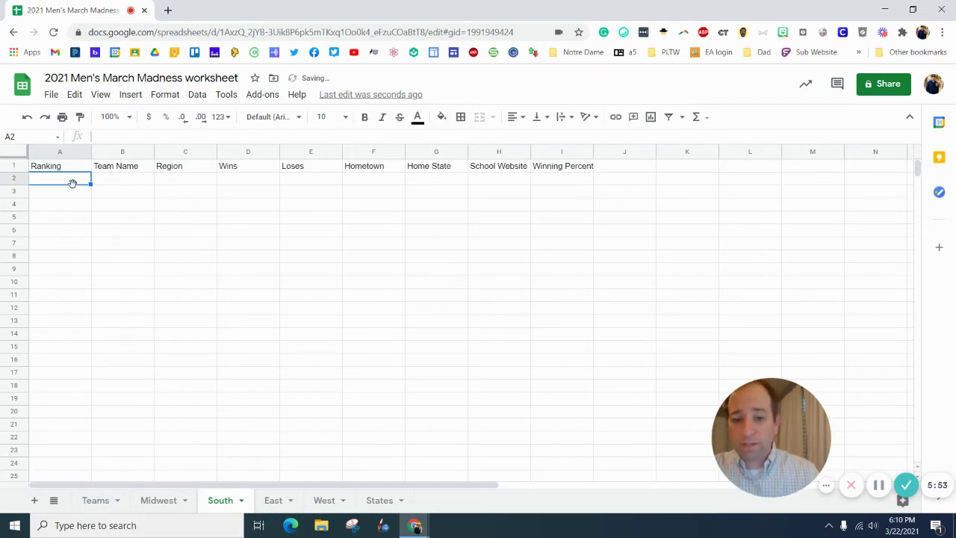
text(=filter)
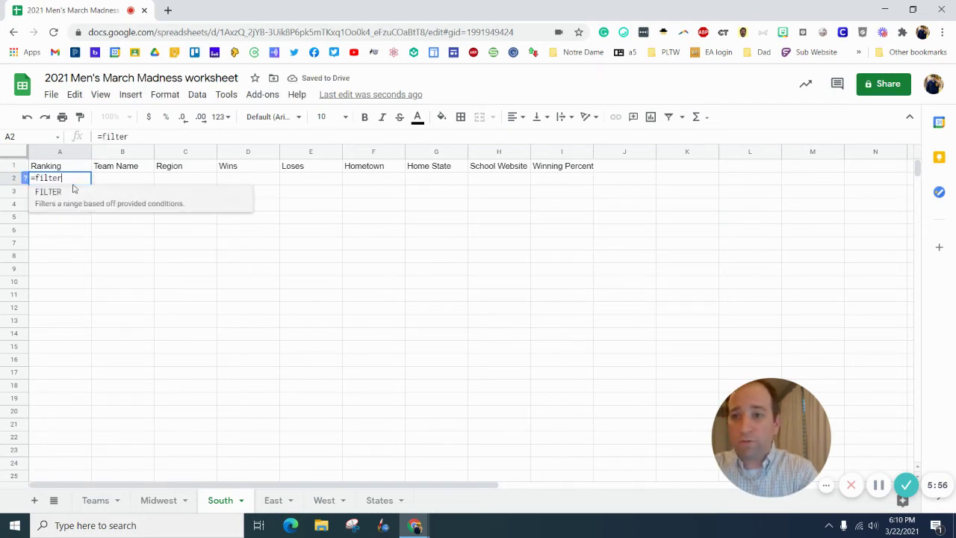
text((data)
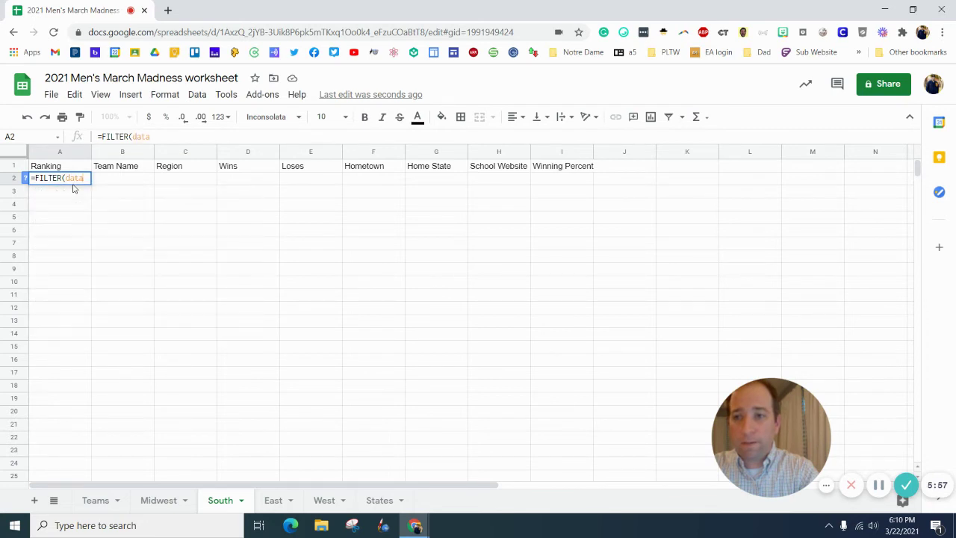
text(, regio)
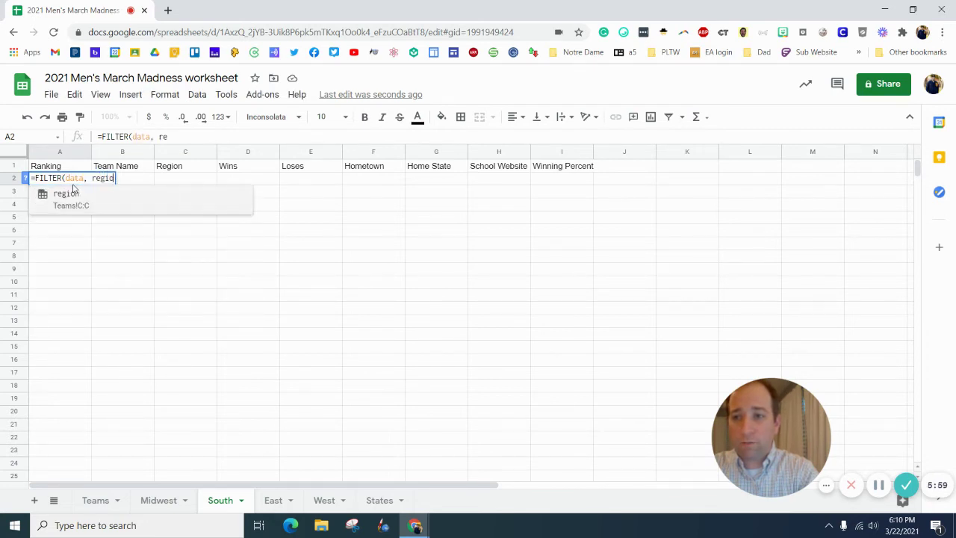
text(n=")
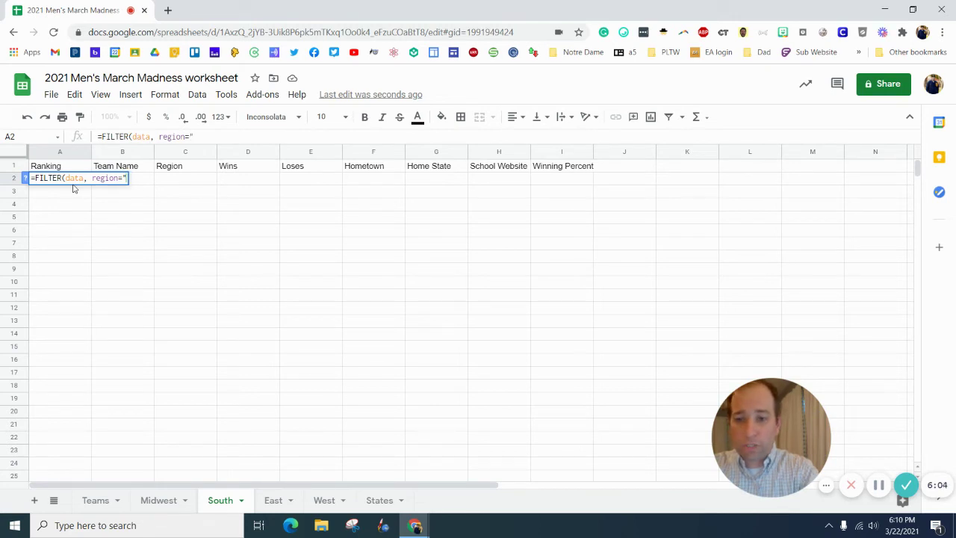
text(South)
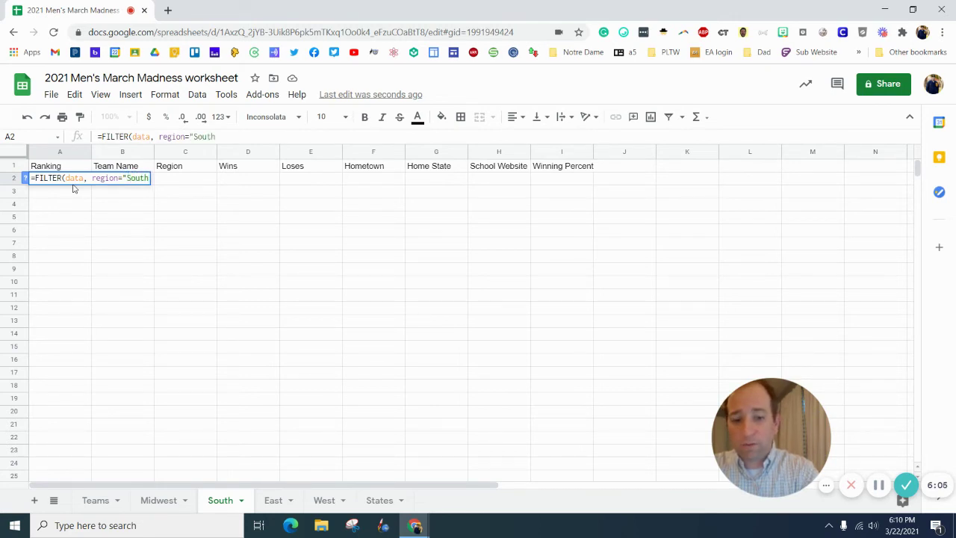
text("))
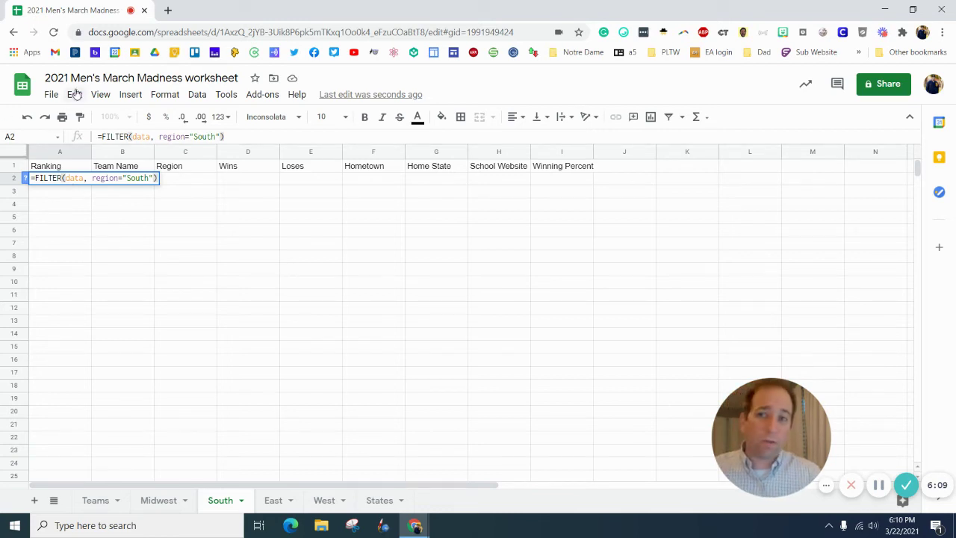
key(Return)
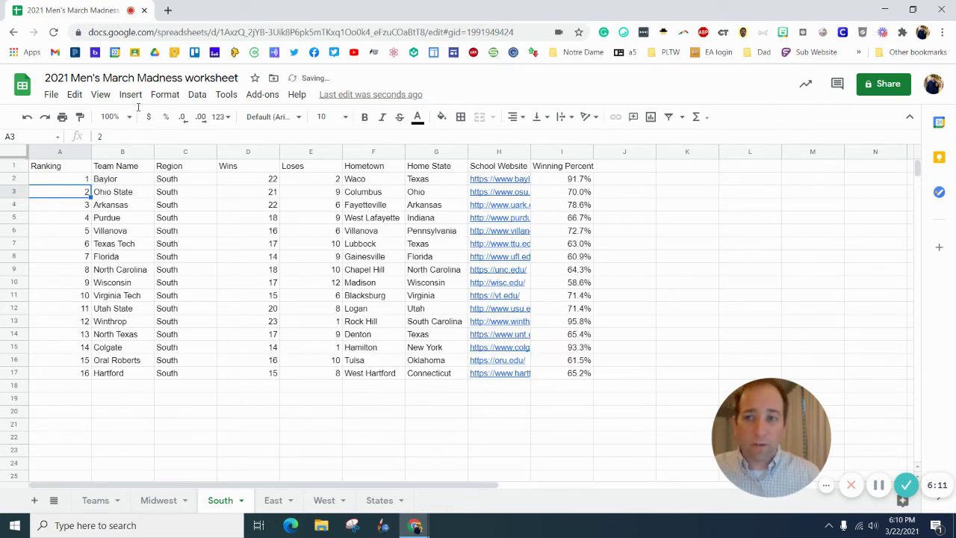
- Make the South sheet's header row bold
drag(67, 152, 499, 153)
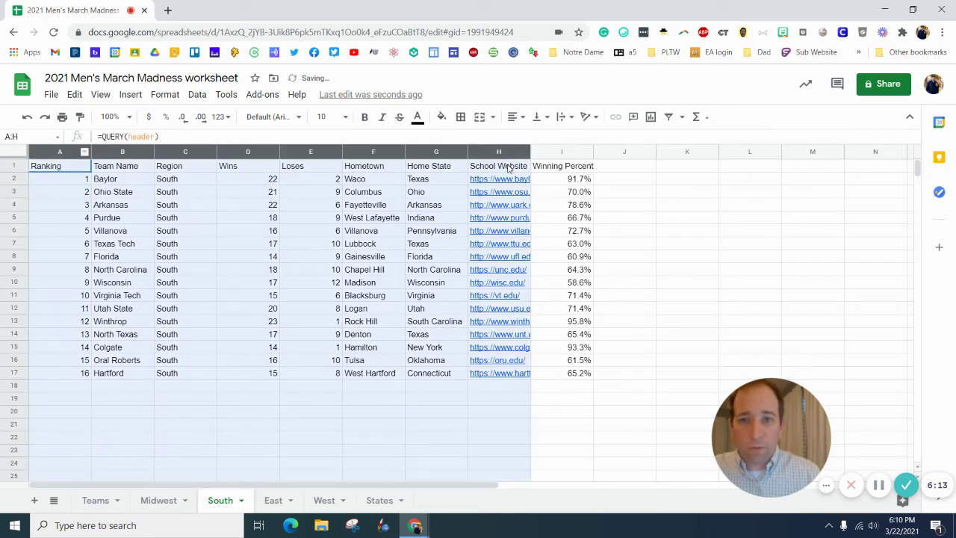
click(362, 193)
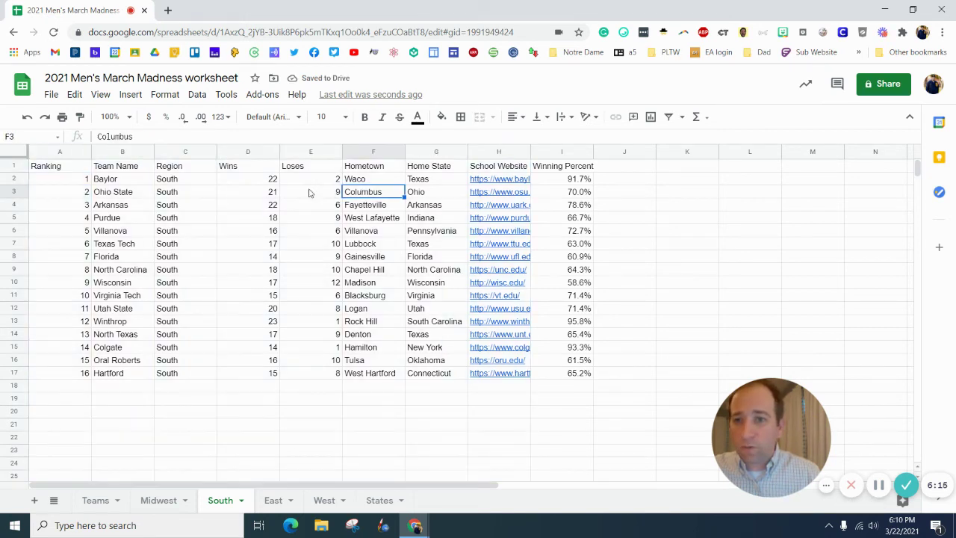
click(14, 165)
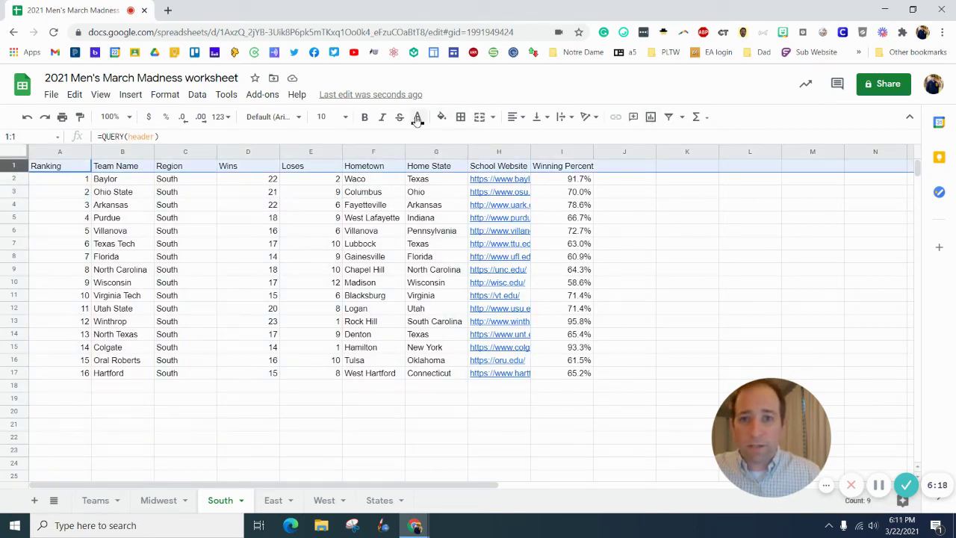
click(365, 118)
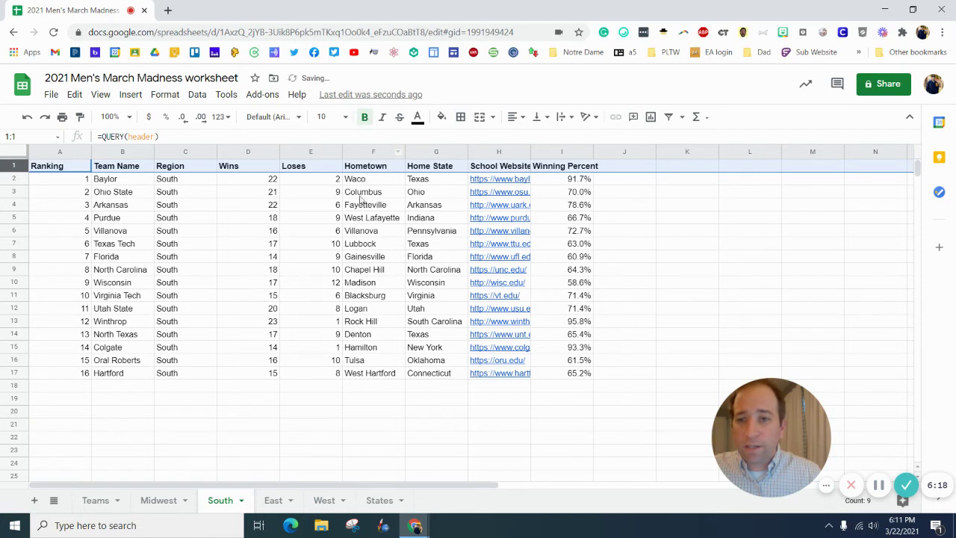
click(88, 182)
- Autofit columns A–I to their contents and center-align all their data
drag(89, 152, 531, 152)
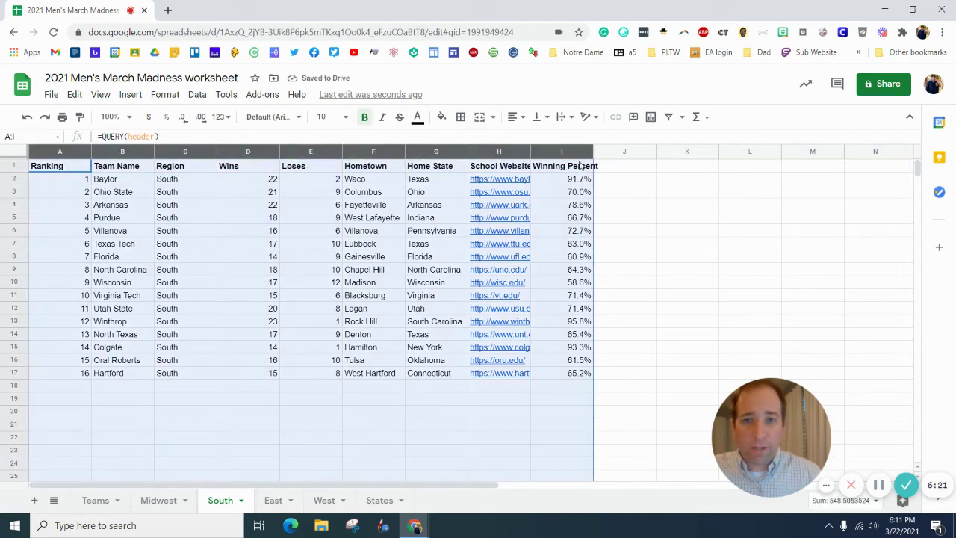
double_click(530, 151)
click(516, 117)
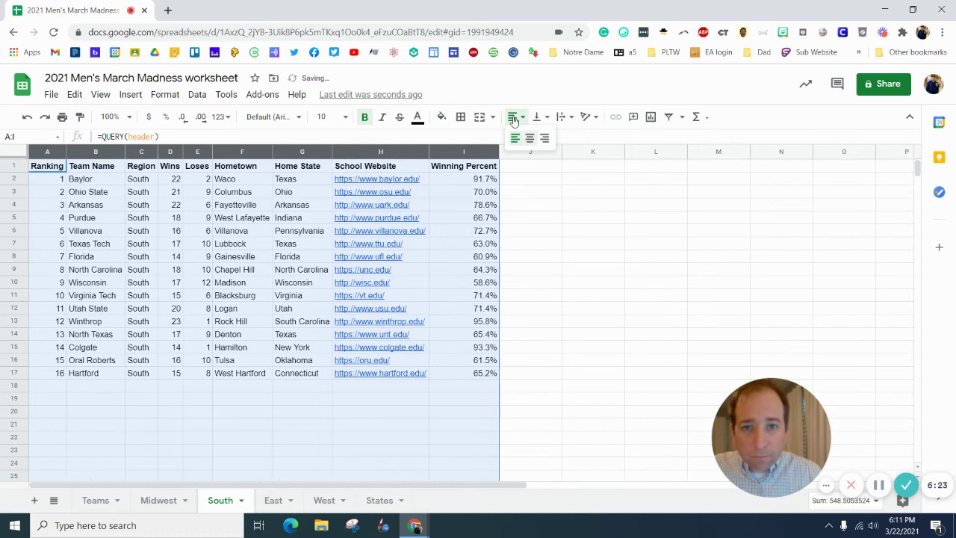
click(530, 140)
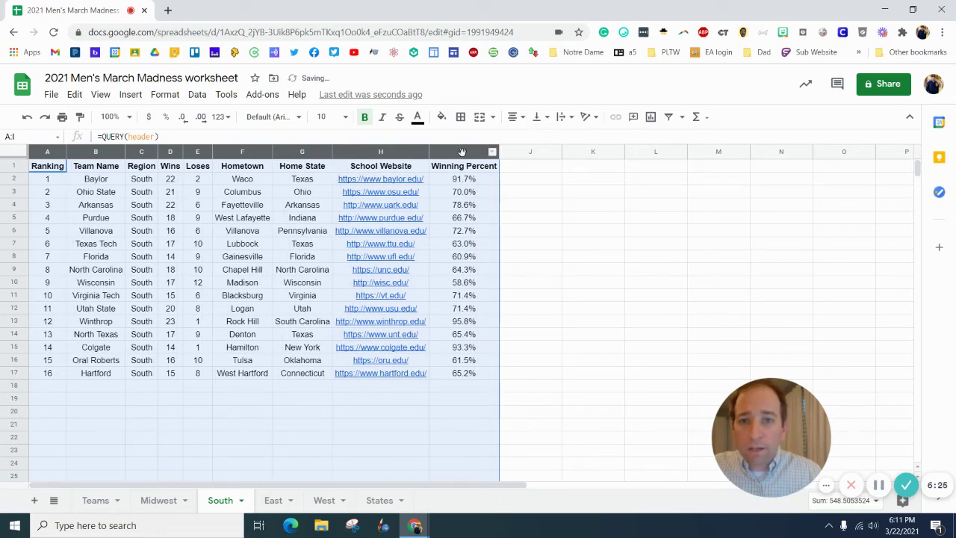
click(531, 231)
click(462, 152)
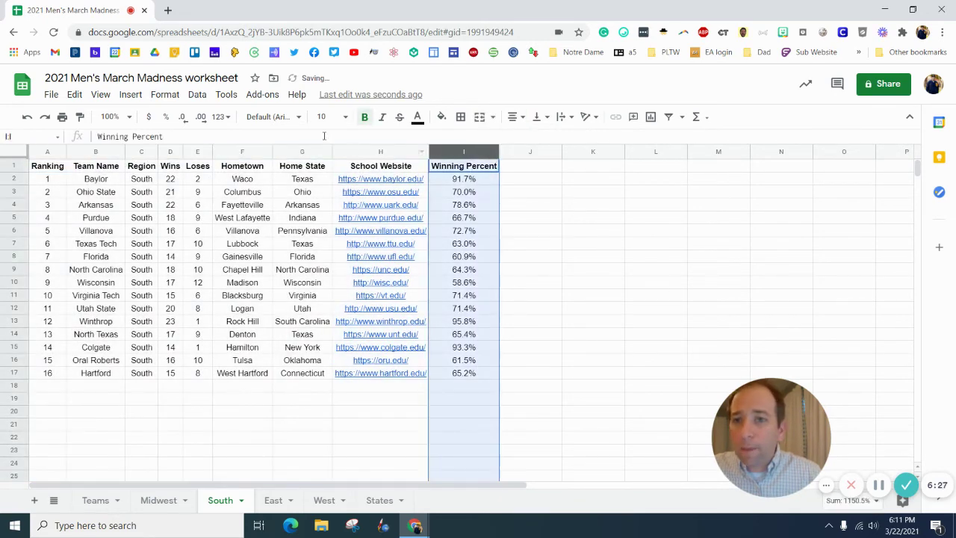
- Apply a color scale to Winning Percent: red minimum, yellow 50th-percentile midpoint, green maximum
click(165, 95)
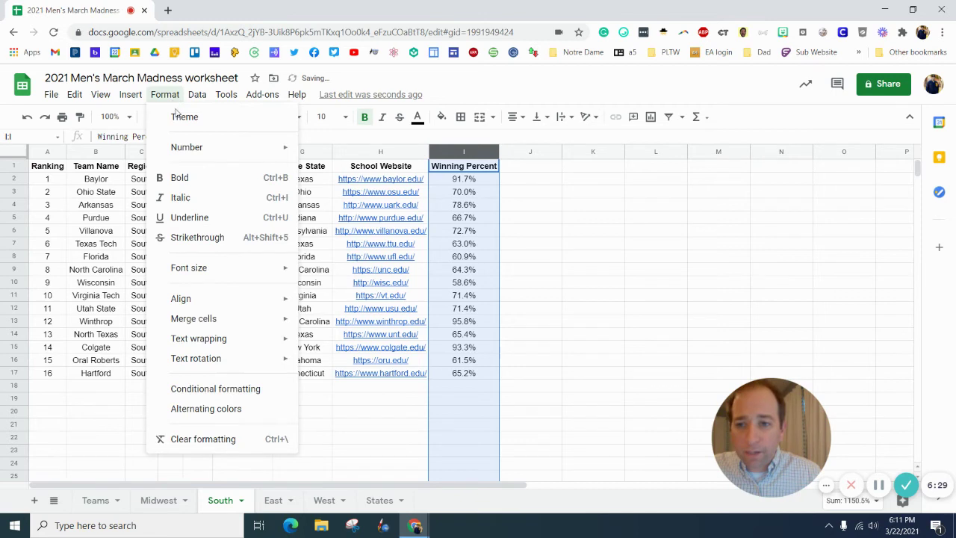
click(216, 389)
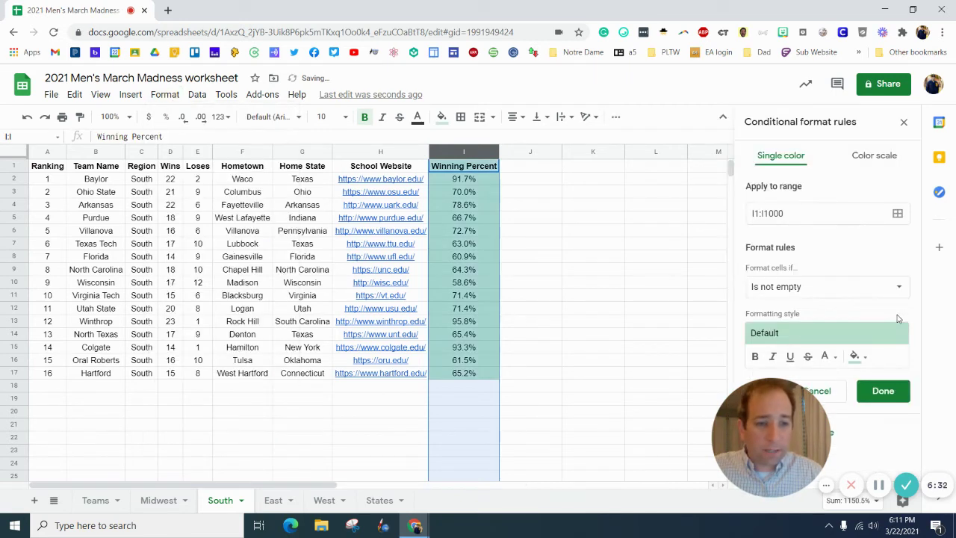
click(868, 155)
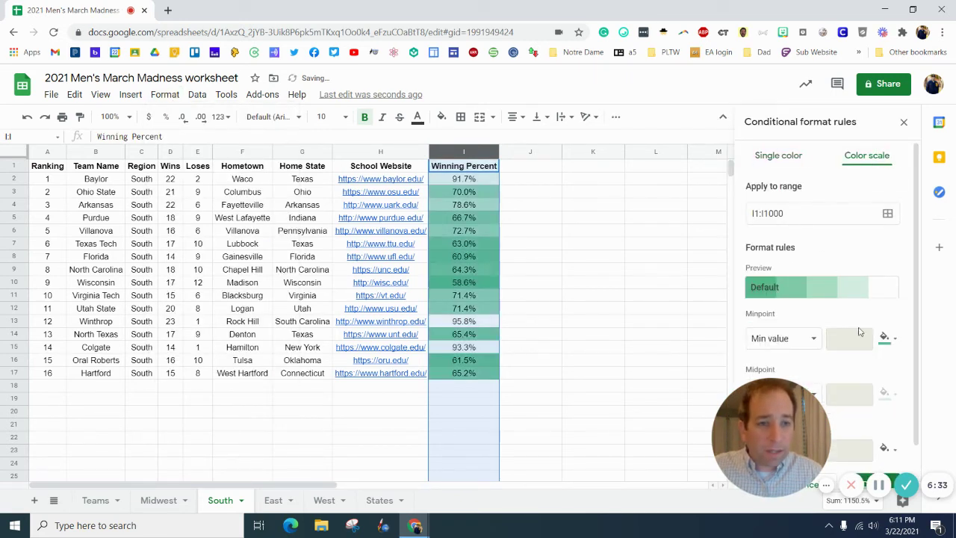
click(885, 449)
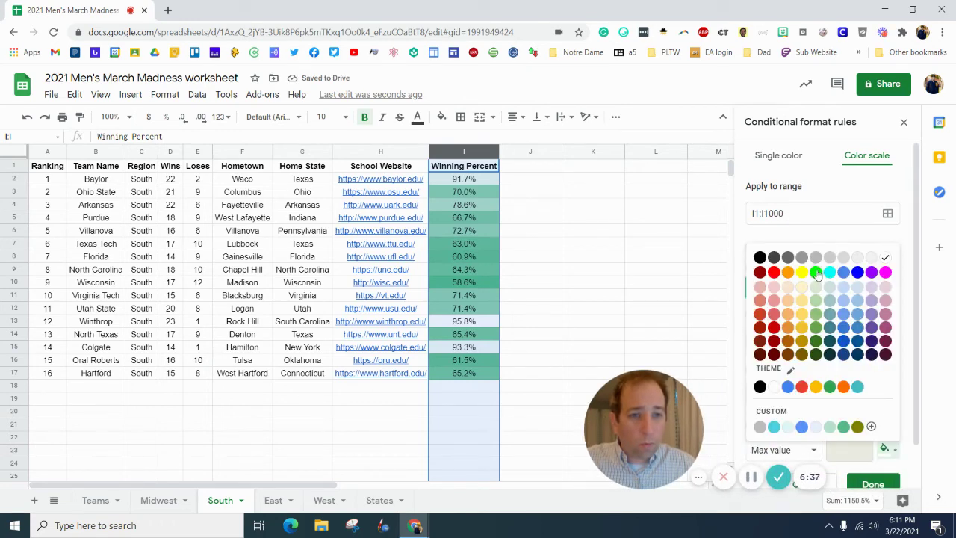
click(816, 273)
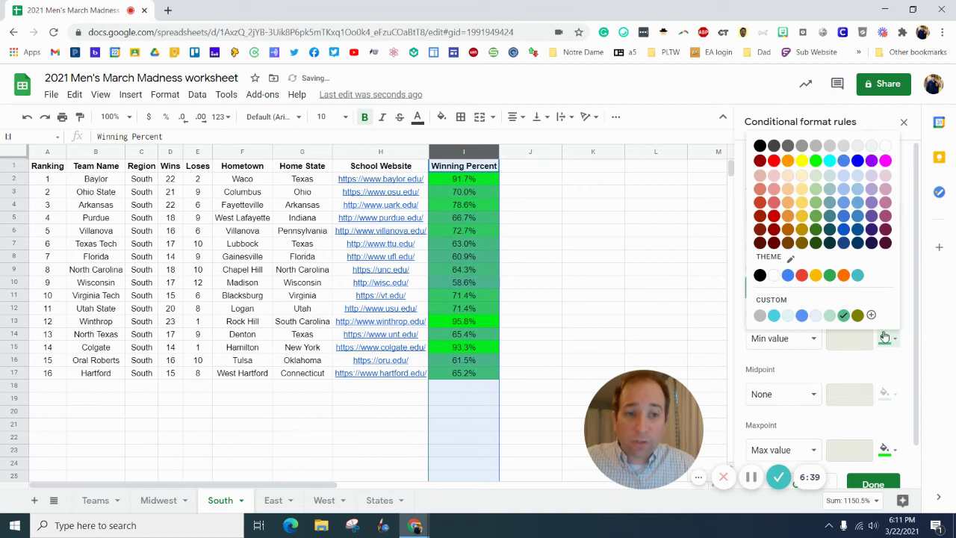
click(773, 161)
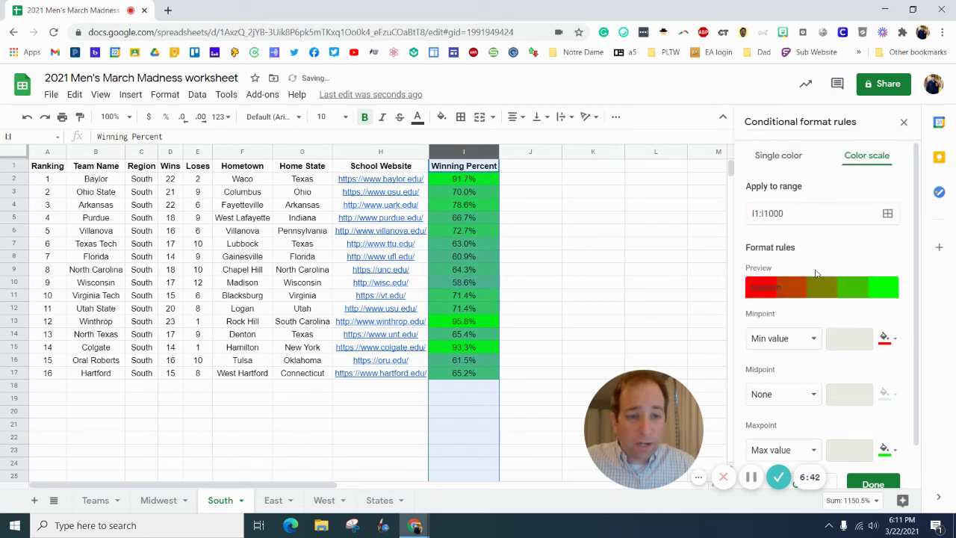
click(792, 393)
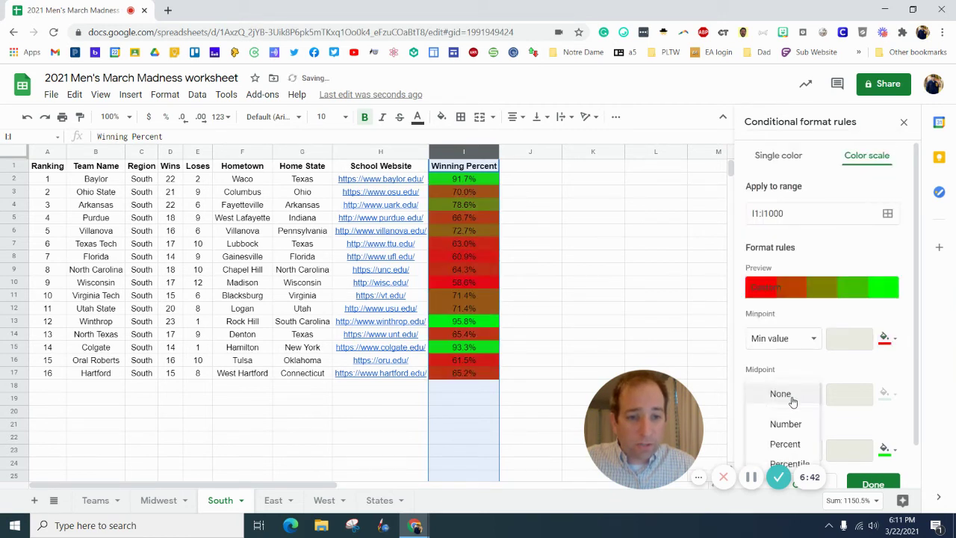
click(790, 463)
click(887, 395)
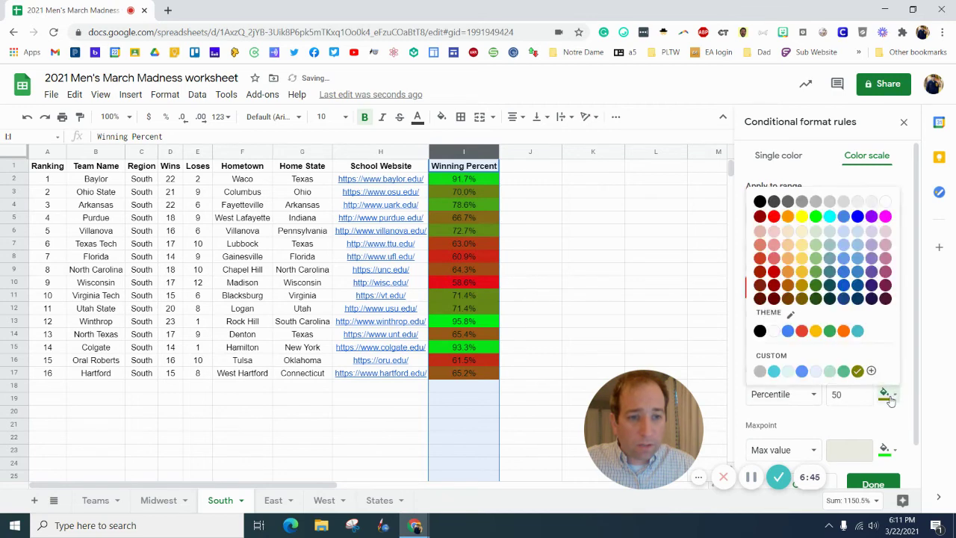
click(801, 216)
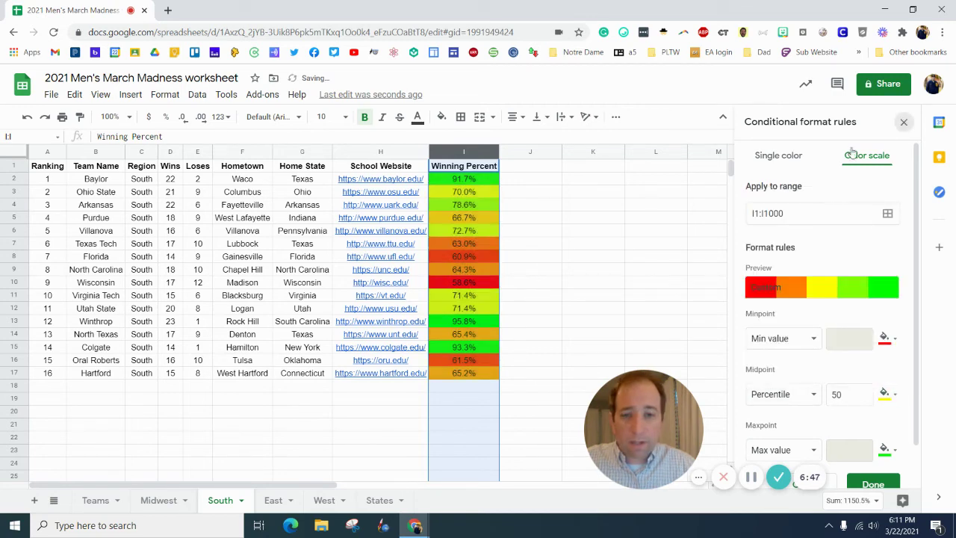
click(904, 122)
click(655, 242)
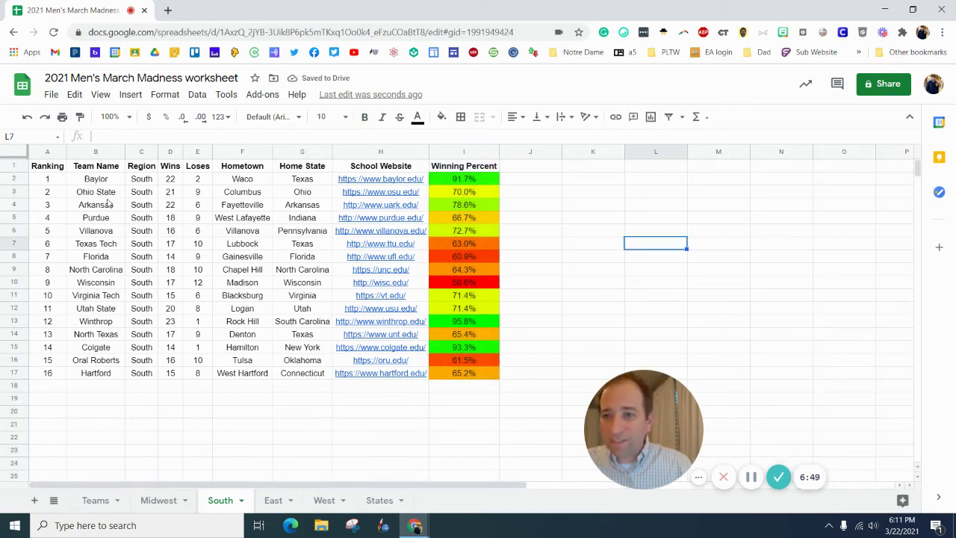
- Copy South's QUERY header formula from A1 into the East sheet's A1
click(53, 170)
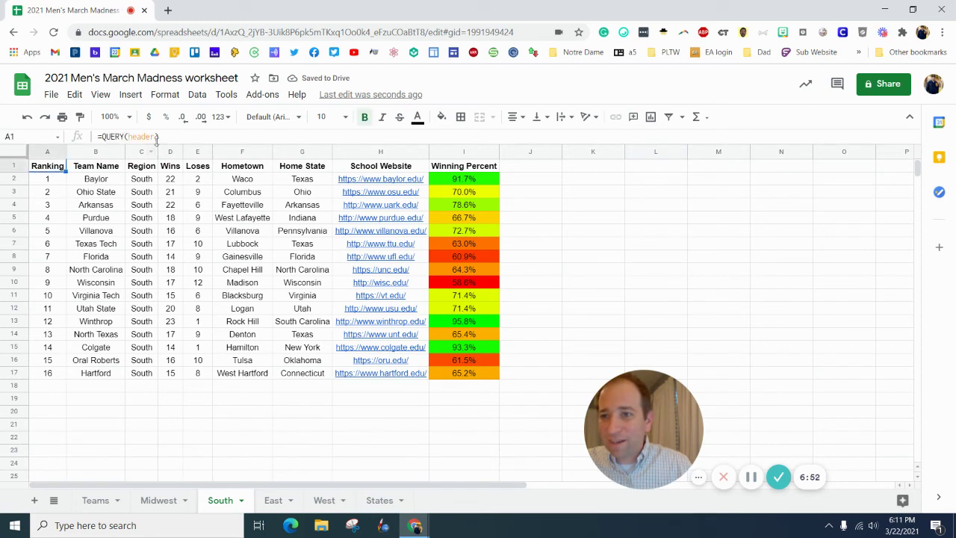
triple_click(156, 137)
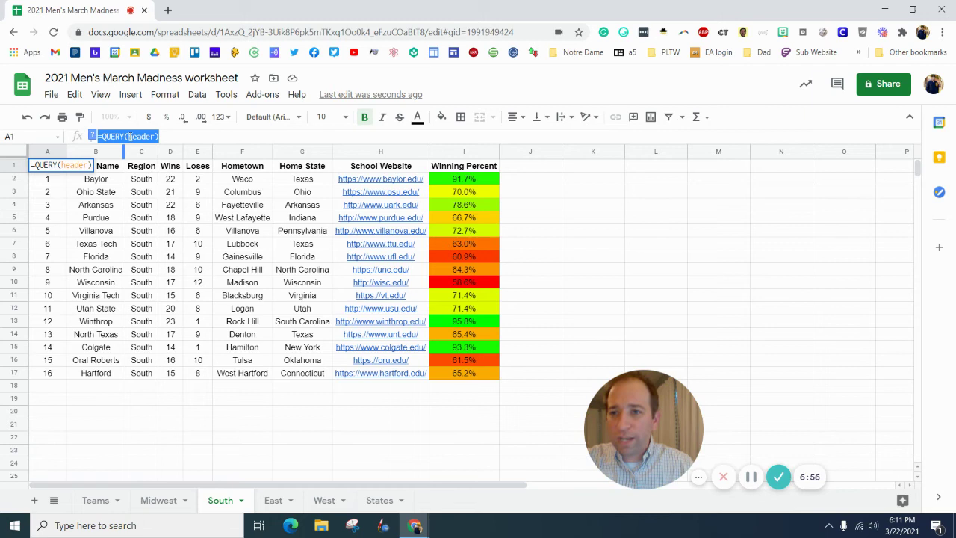
click(273, 500)
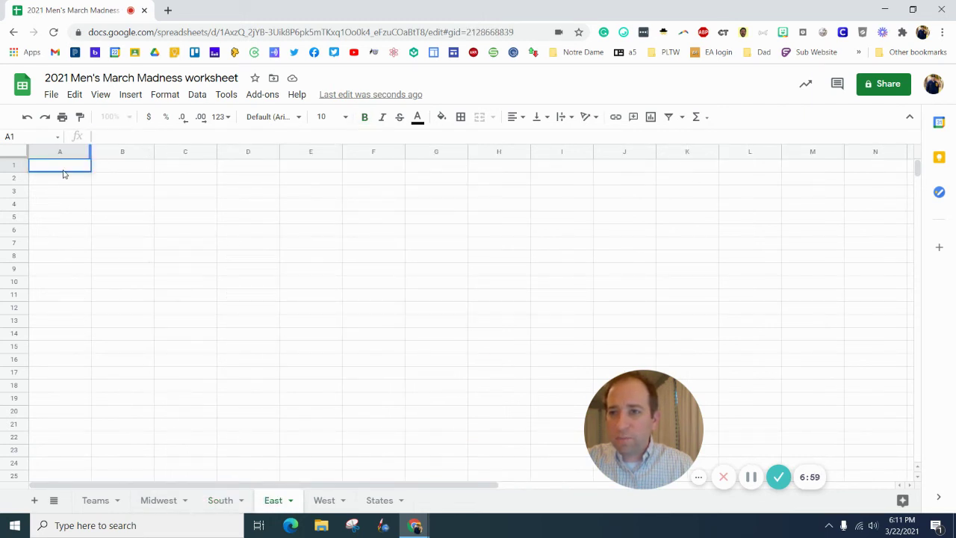
click(127, 137)
text(=QUERY(header ))
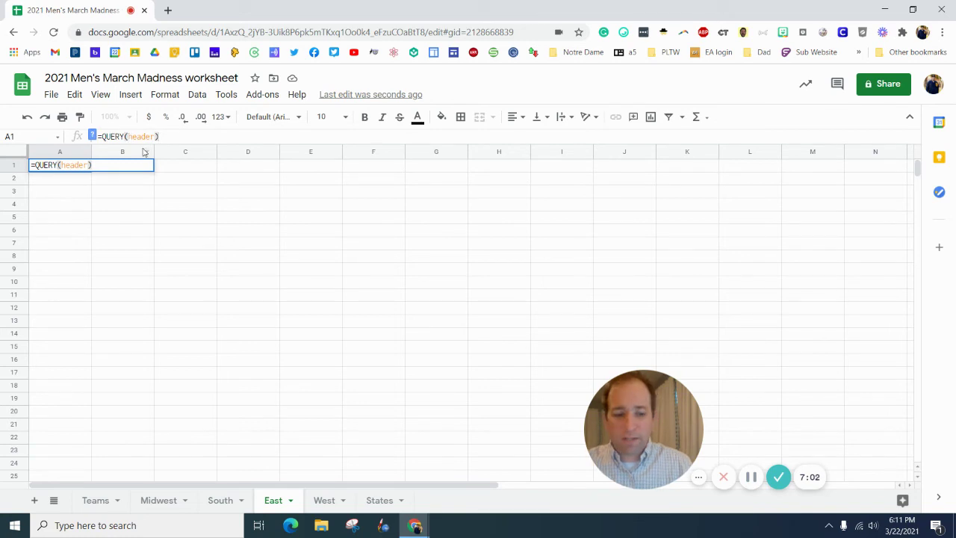
key(Return)
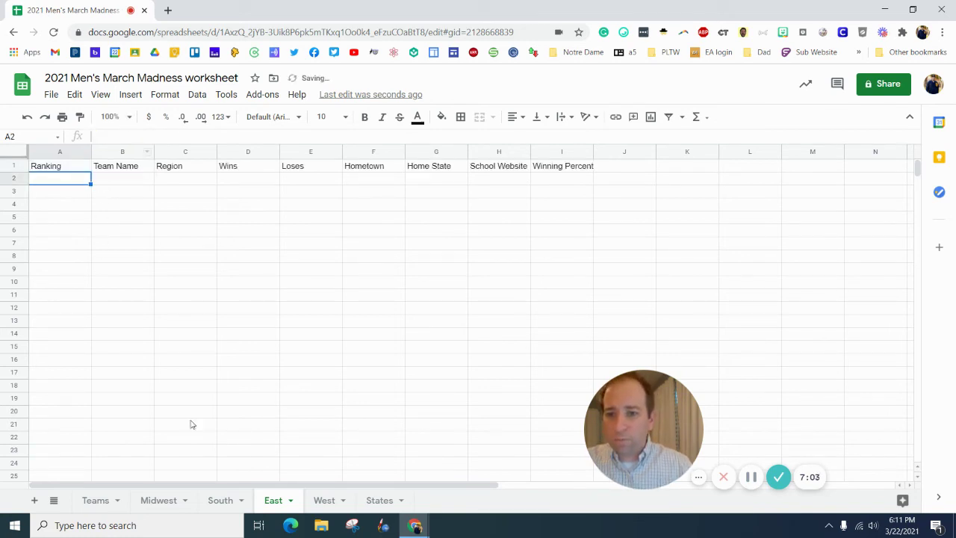
- Paste South's FILTER formula into East A2, changing the region to "East"
click(222, 500)
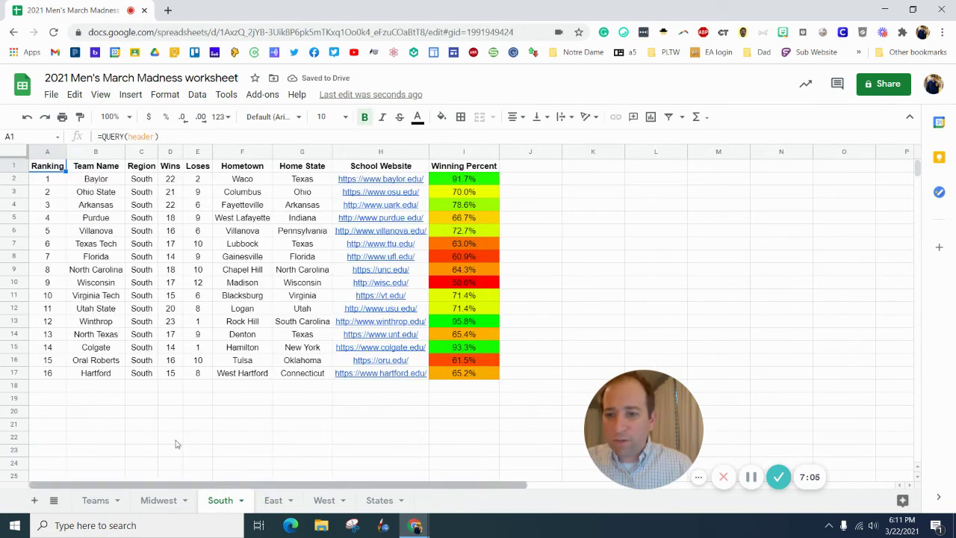
click(47, 179)
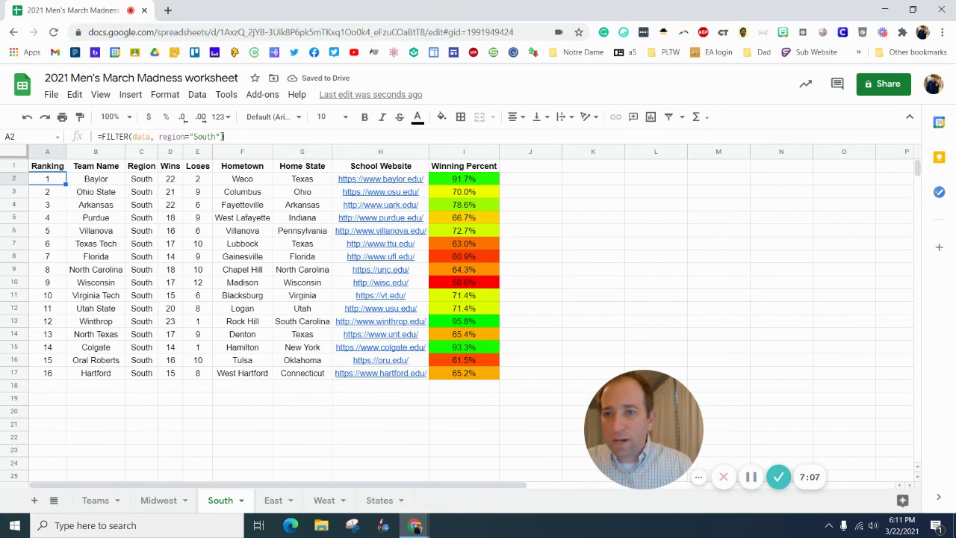
drag(224, 137, 96, 137)
key(ctrl+c)
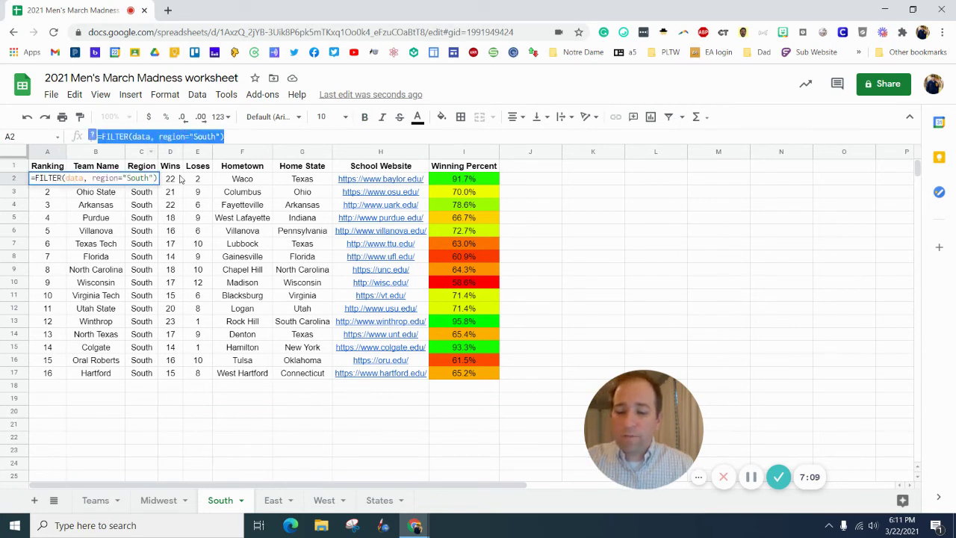
click(270, 501)
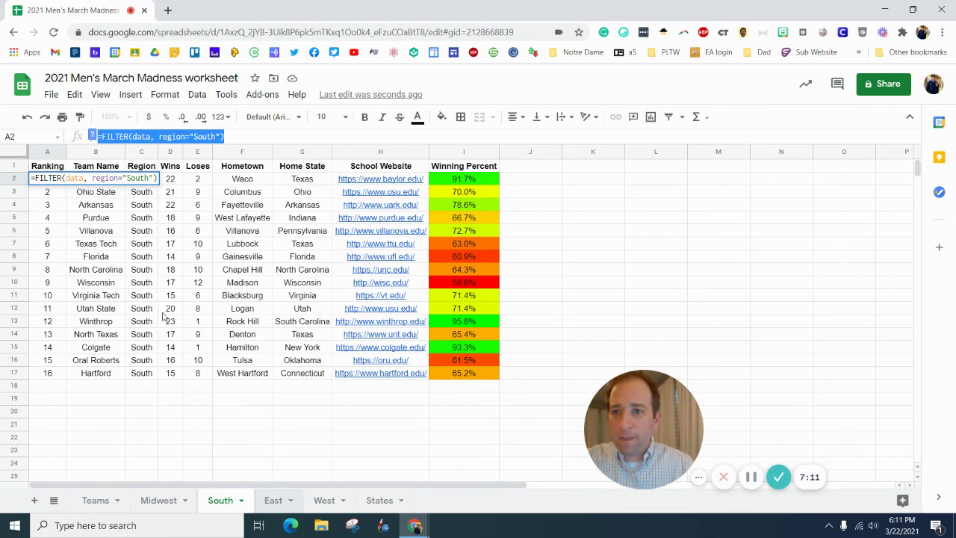
key(ctrl+v)
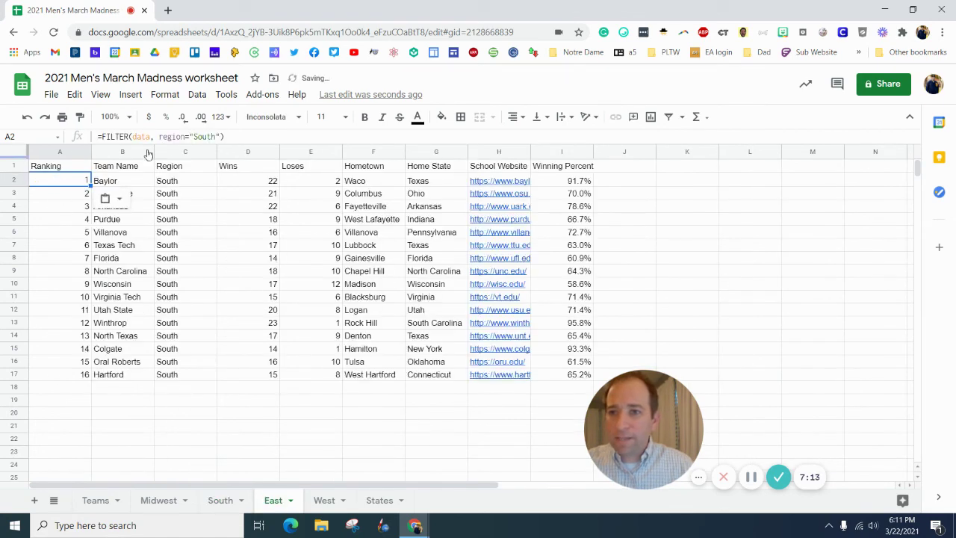
click(215, 137)
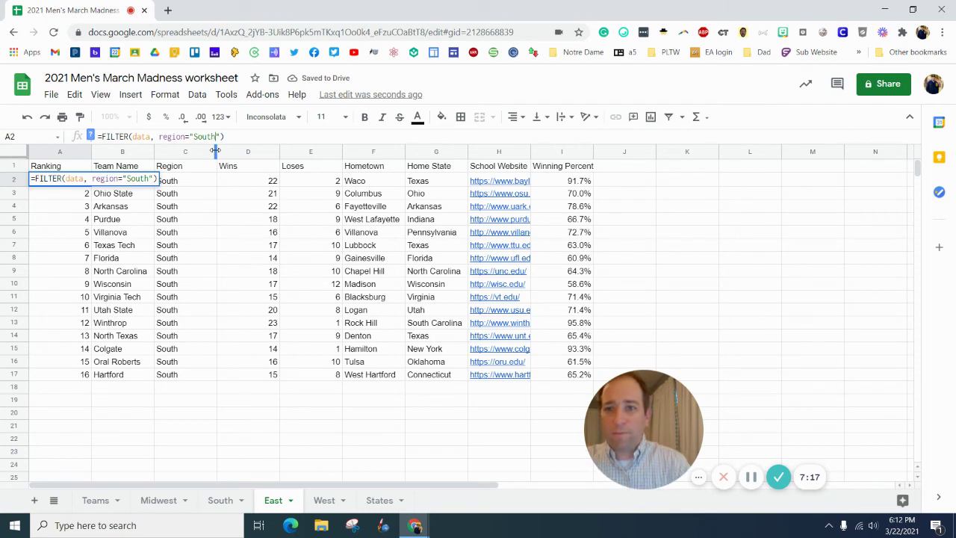
key(BackSpace)
key(BackSpace)
key(BackSpace)
key(BackSpace)
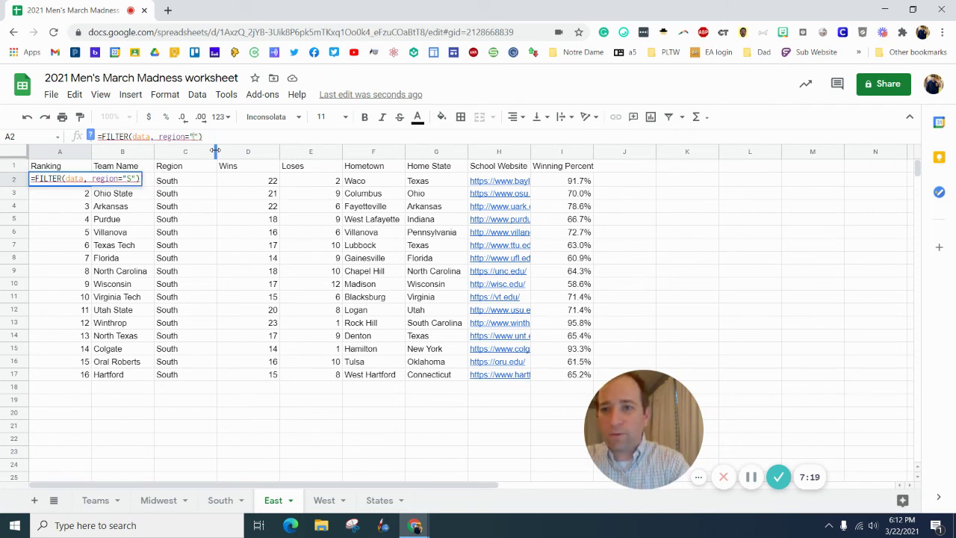
key(BackSpace)
text(East)
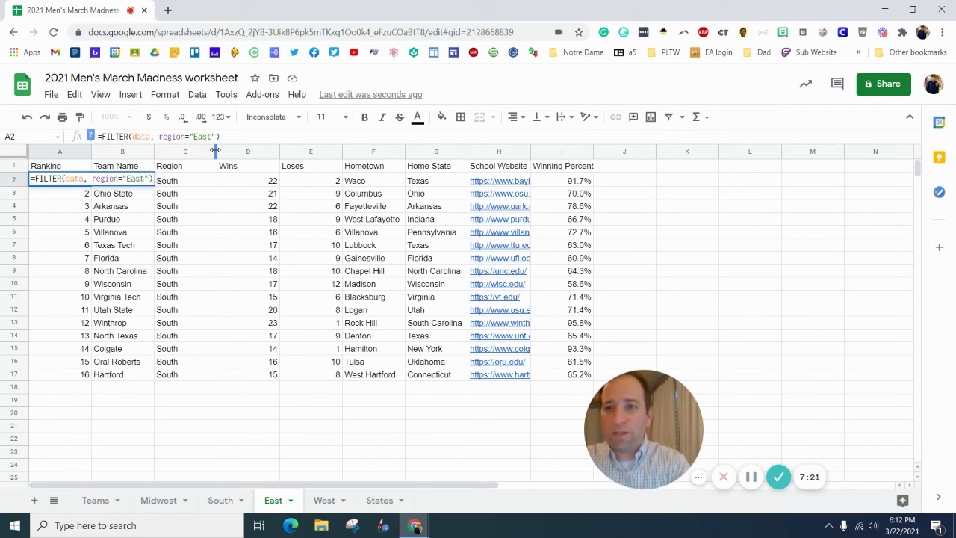
key(Return)
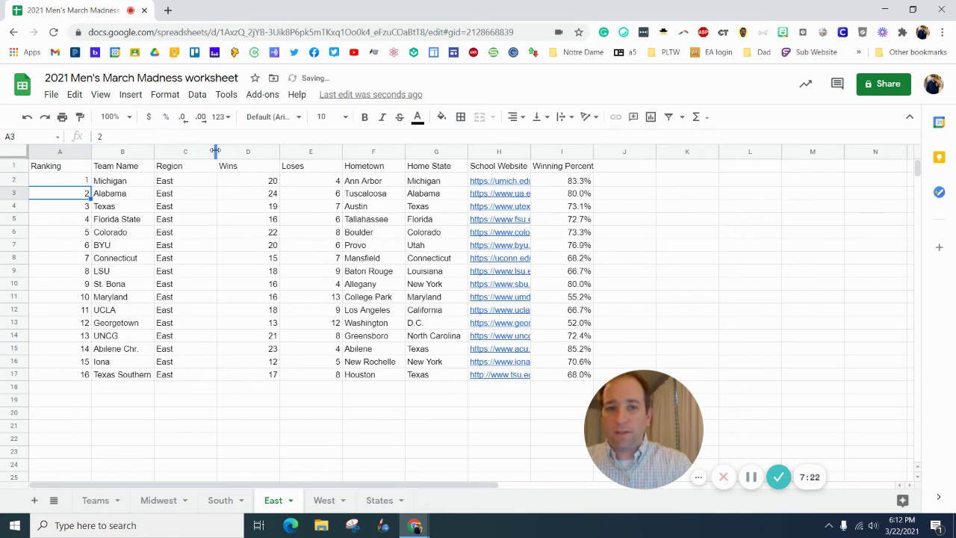
- Review the West, East and Midwest sheets, then return to South
click(323, 500)
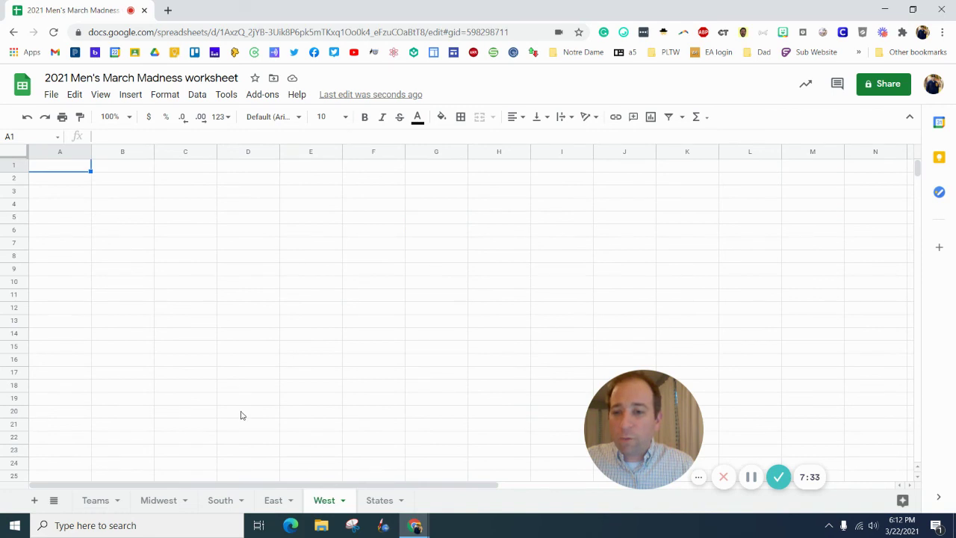
click(278, 500)
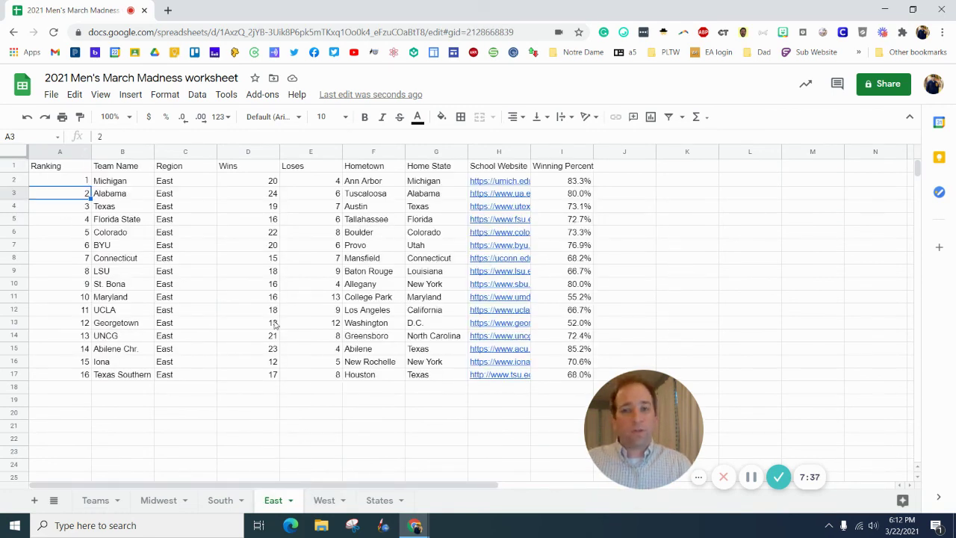
click(170, 502)
click(220, 499)
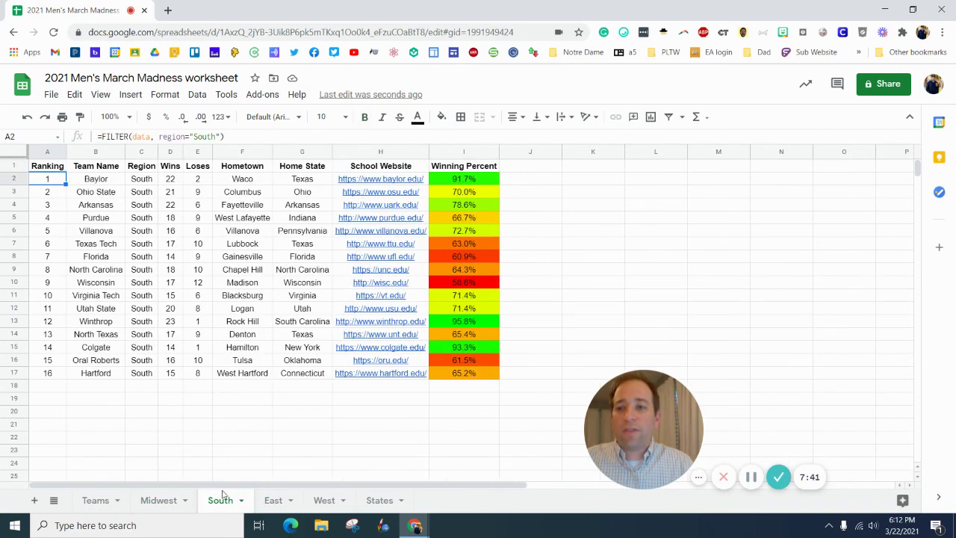